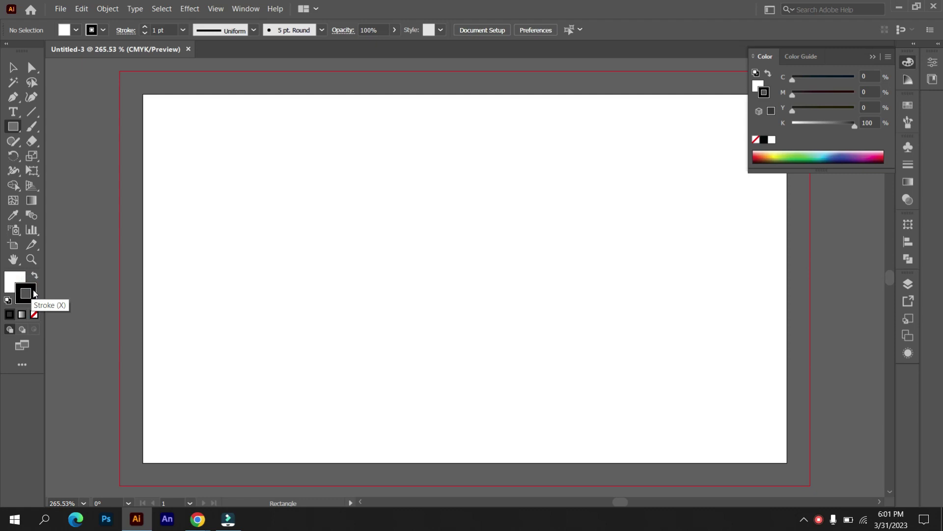
Set the stroke to None and the fill to dark charcoal #2D2A2A
click(34, 315)
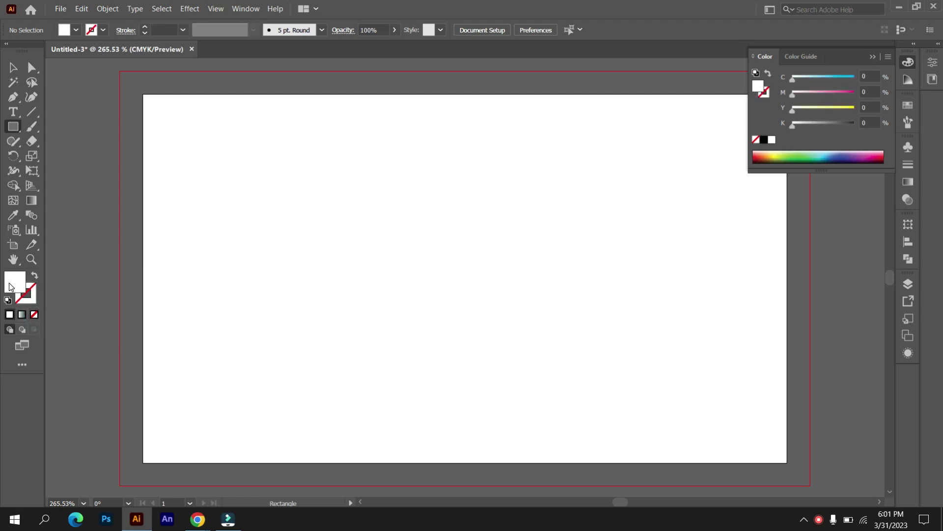
double_click(10, 287)
click(401, 302)
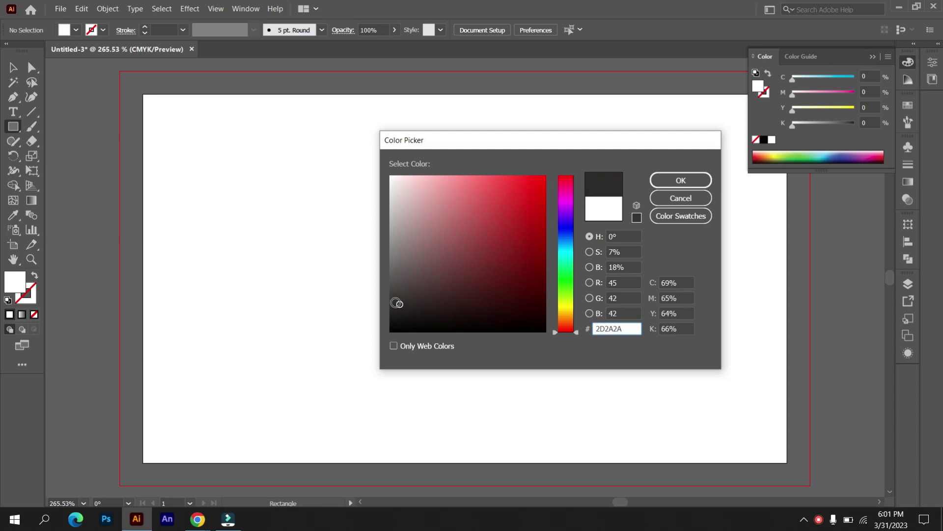
click(681, 180)
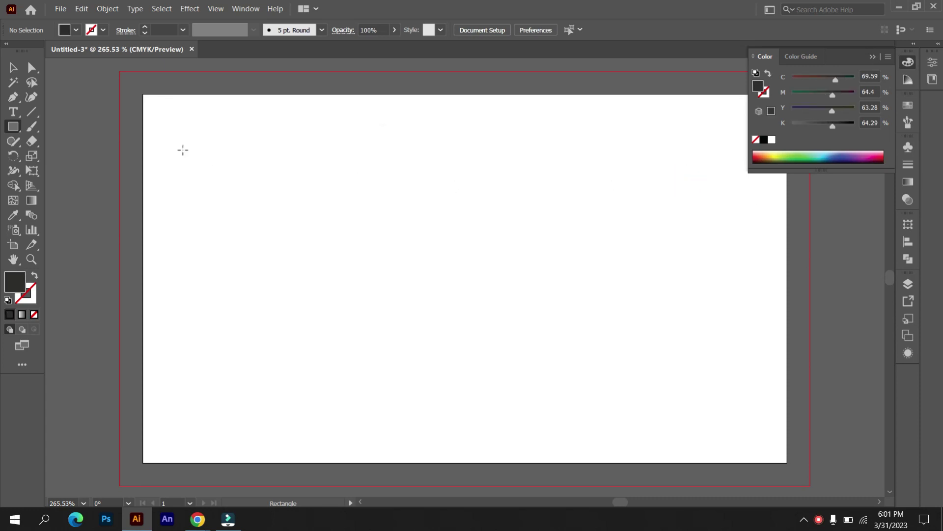
Draw a rectangle covering the whole artboard as the card background
drag(142, 93, 792, 462)
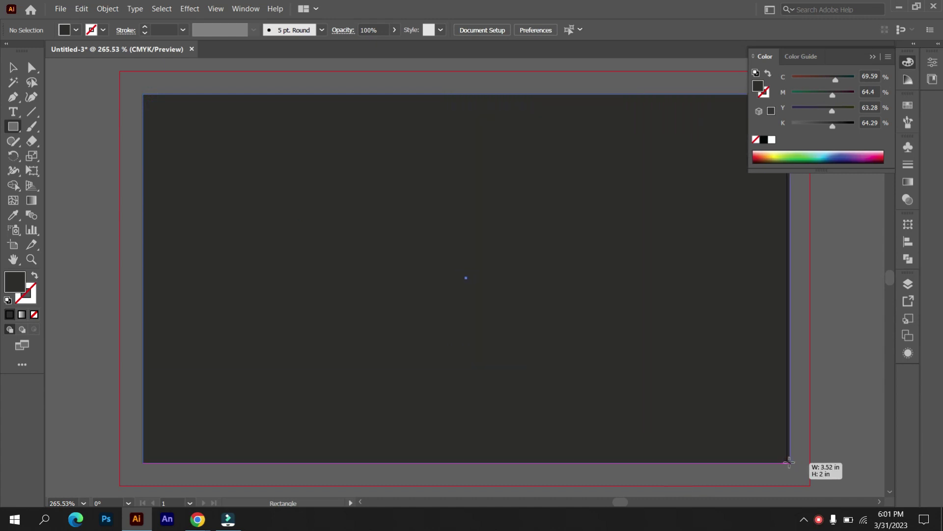
drag(792, 462, 787, 461)
key(p)
key(ctrl+shift+a)
key(ctrl+minus)
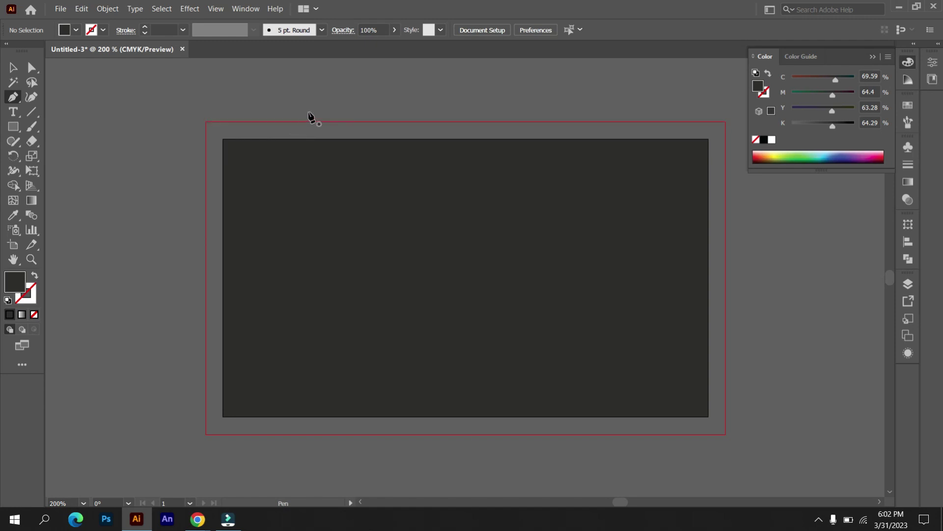
Draw a closed slanted quadrilateral over the card's left side, overhanging the top and bottom edges
click(308, 112)
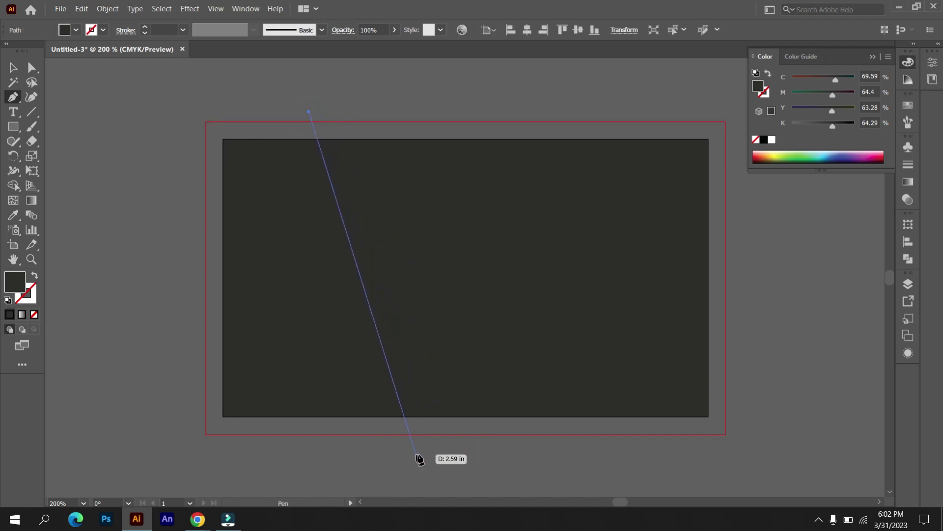
click(437, 454)
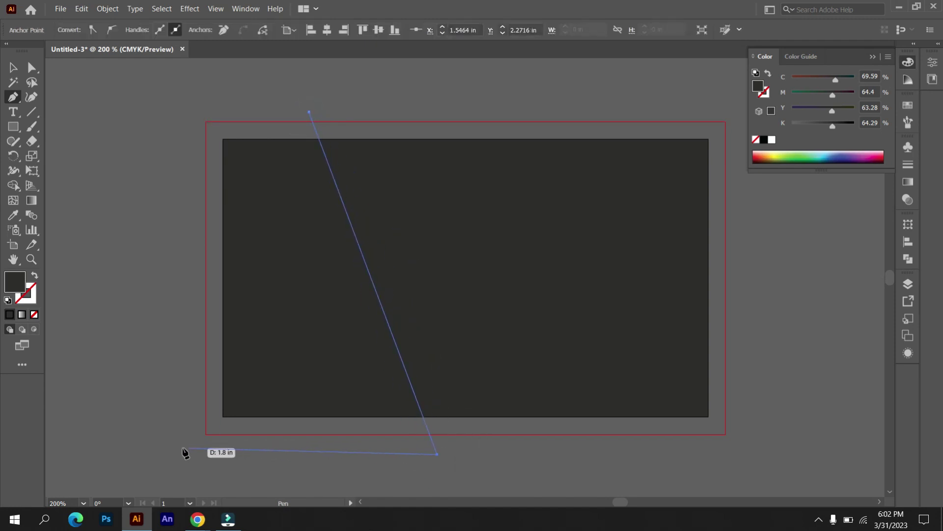
click(159, 447)
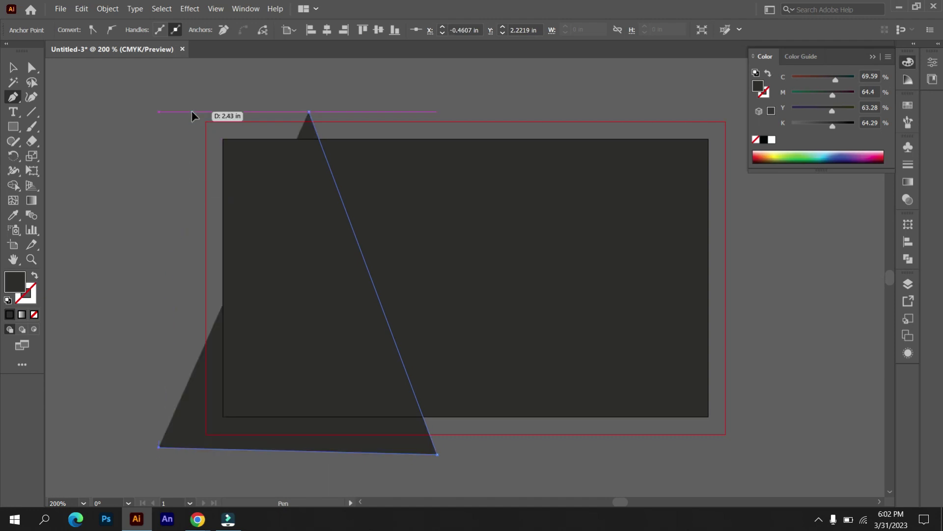
click(192, 112)
click(308, 112)
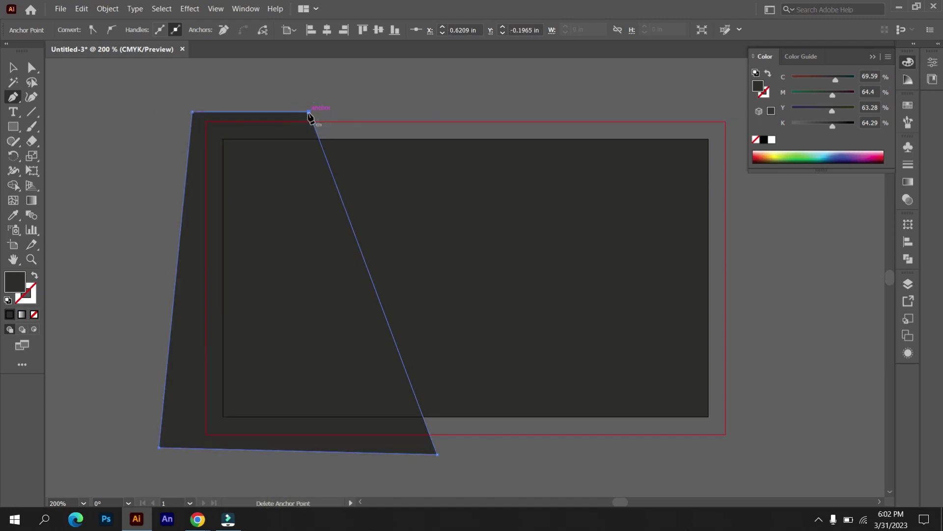
key(v)
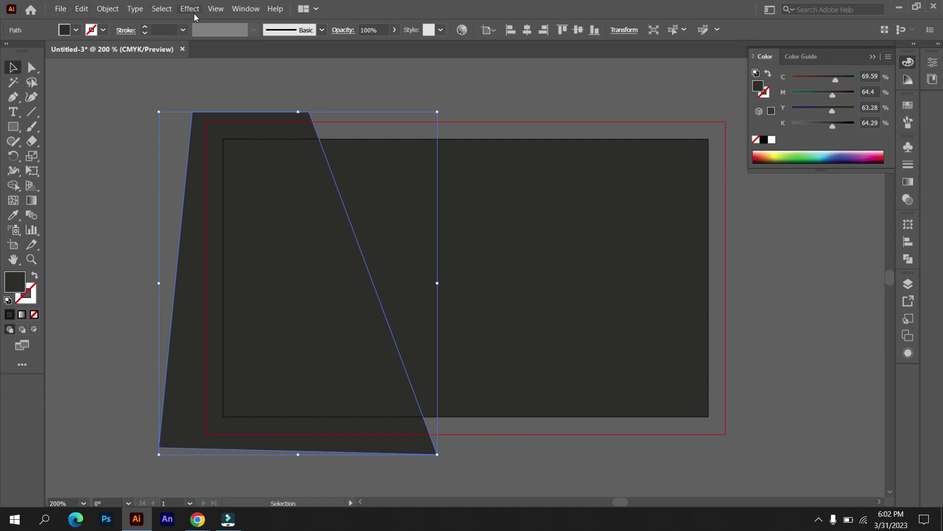
Apply a Multiply 75% drop shadow with default offsets and blur to the slanted shape
click(190, 8)
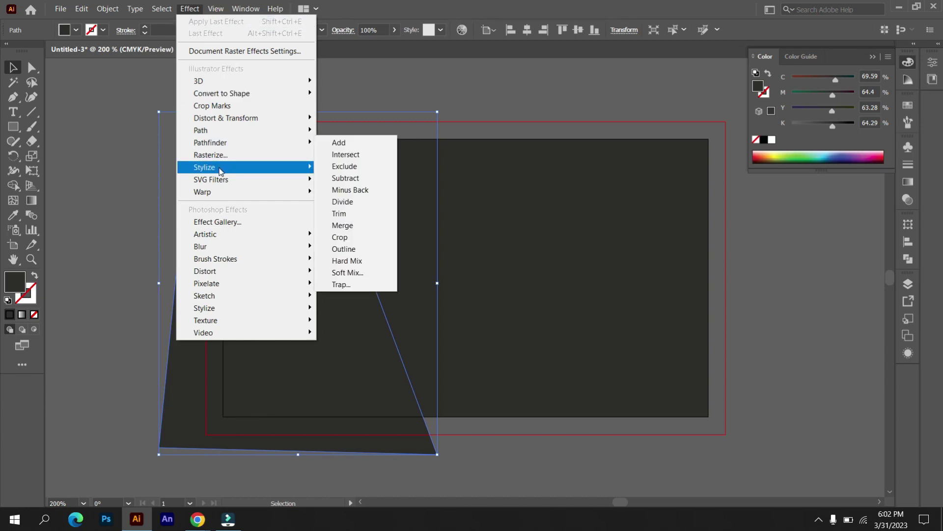
mouse_move(205, 167)
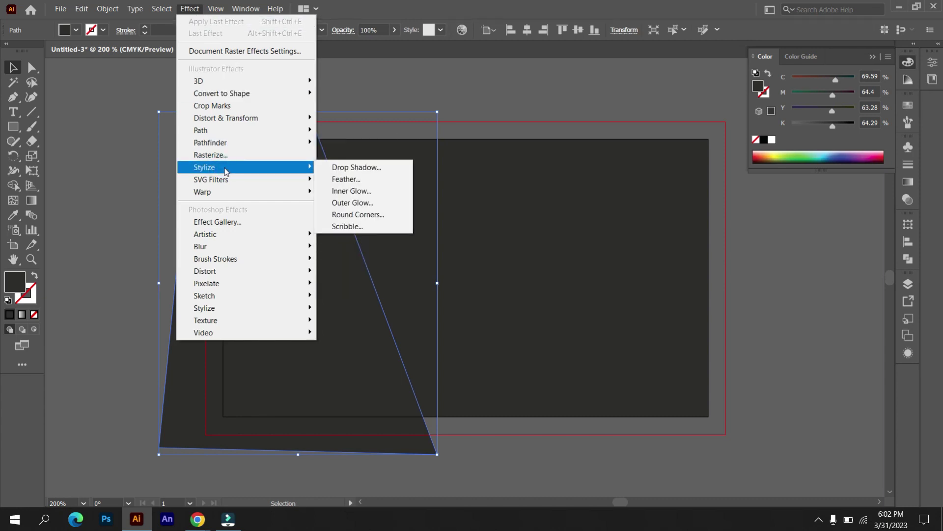
click(347, 164)
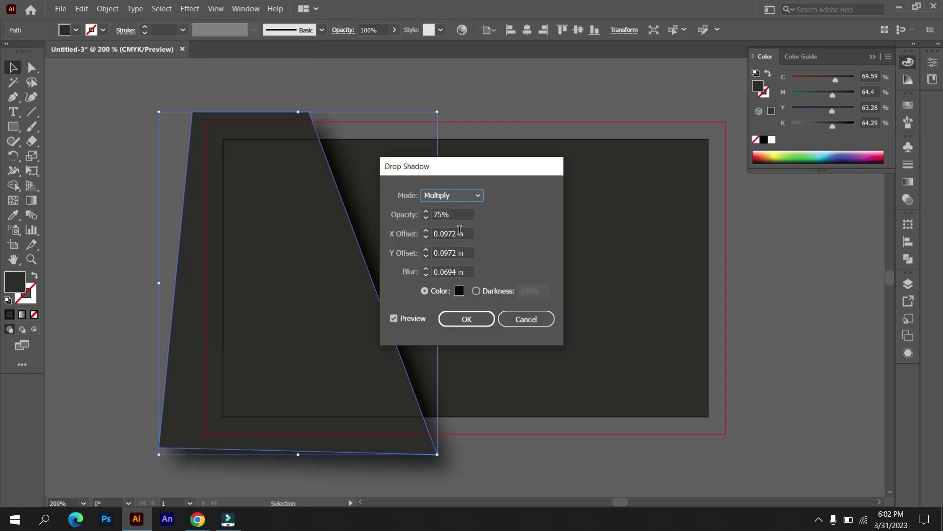
click(460, 320)
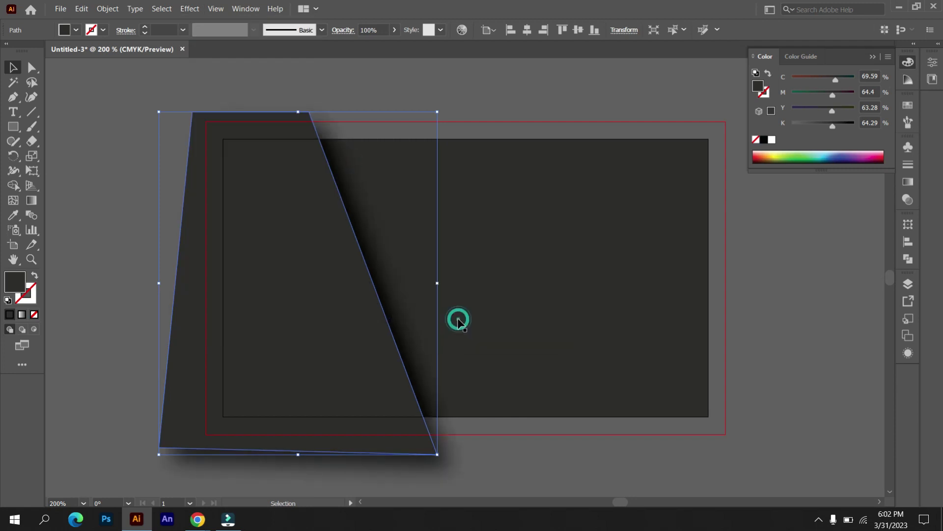
Copy the shadowed shape to the right and send the copy one level backward
click(480, 459)
drag(309, 337, 403, 332)
key(Right)
key(Right)
key(Right)
key(Right)
key(Right)
key(Right)
key(Right)
key(Right)
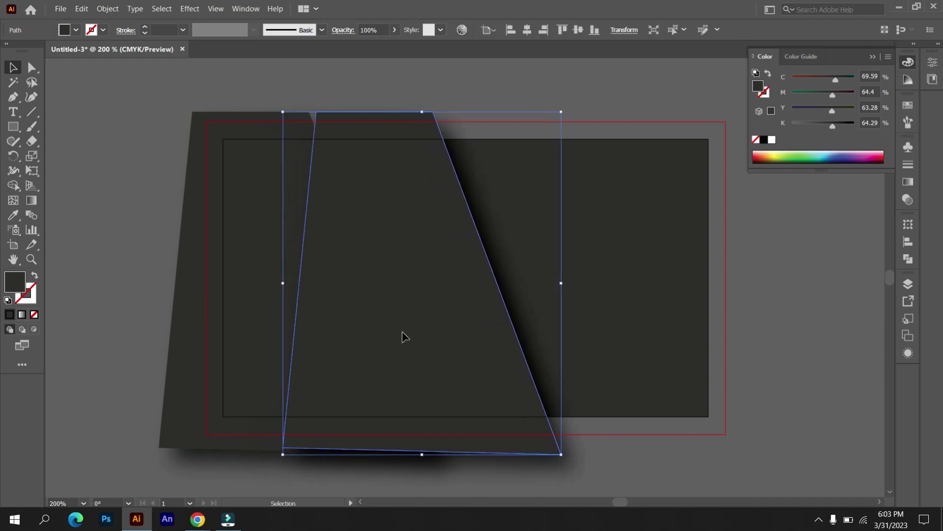
right_click(403, 333)
mouse_move(435, 278)
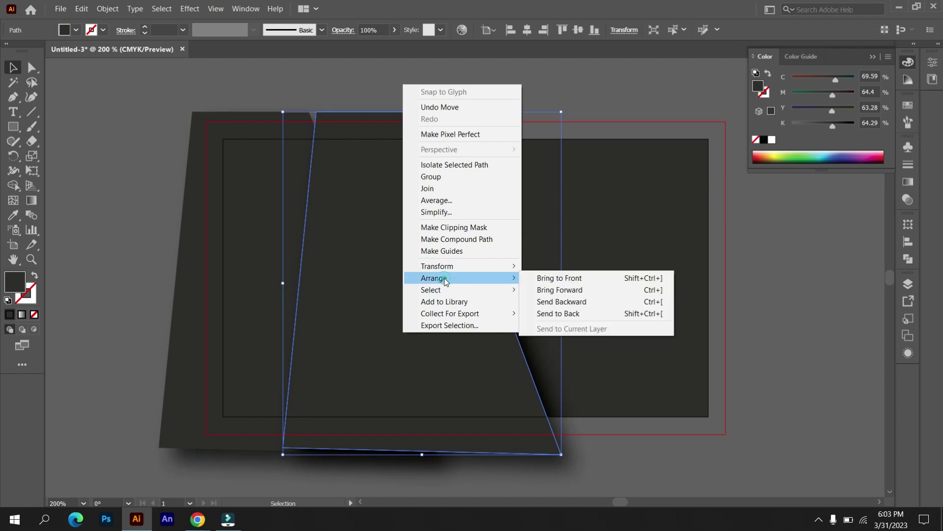
click(541, 301)
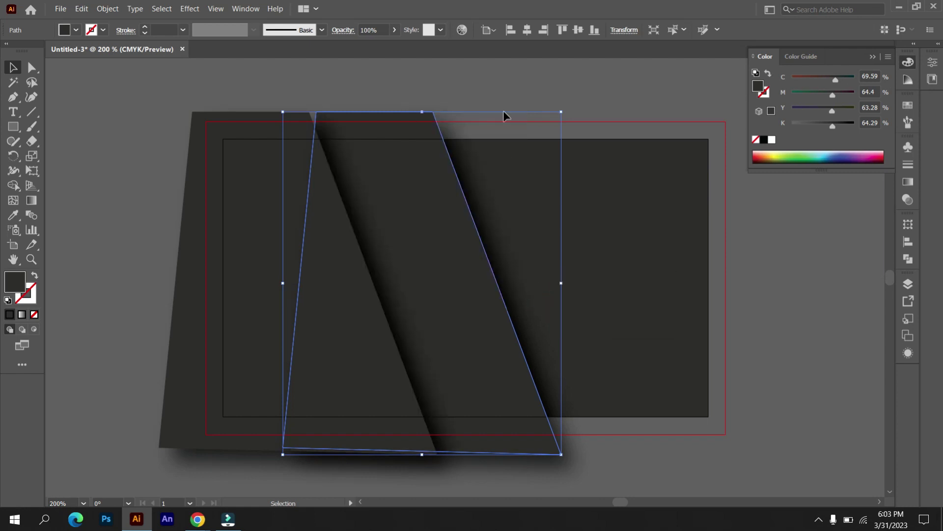
click(501, 92)
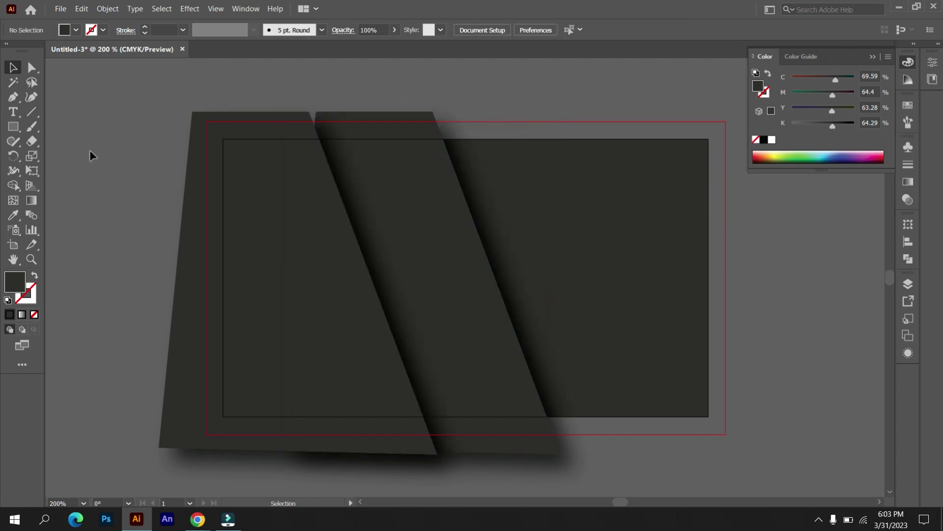
drag(144, 90, 698, 396)
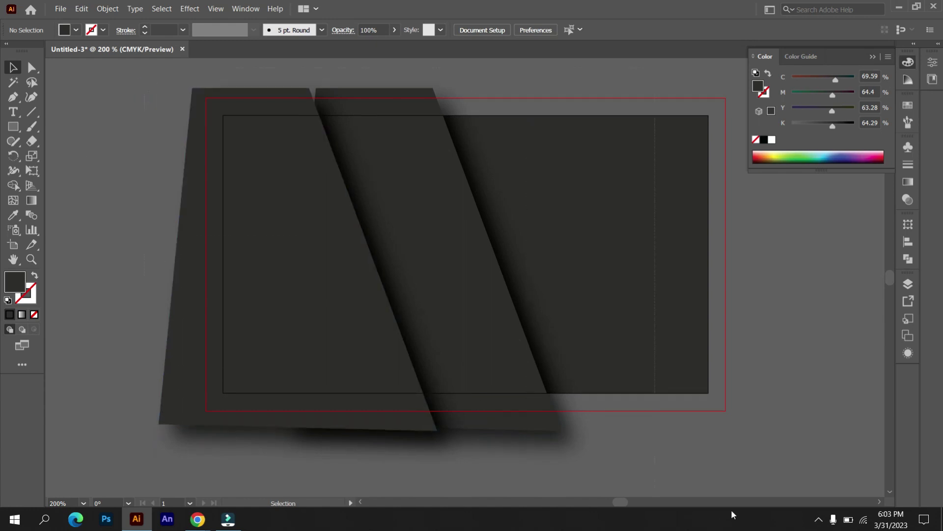
Delete the slanted shapes' regions overhanging the card's top, left and bottom edges with Shape Builder
key(ctrl+minus)
key(a)
key(ctrl+plus)
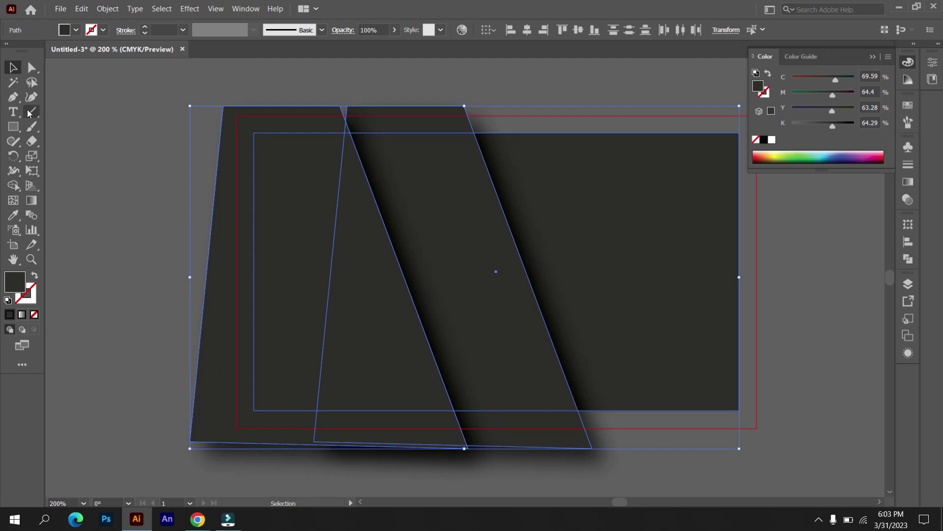
click(13, 186)
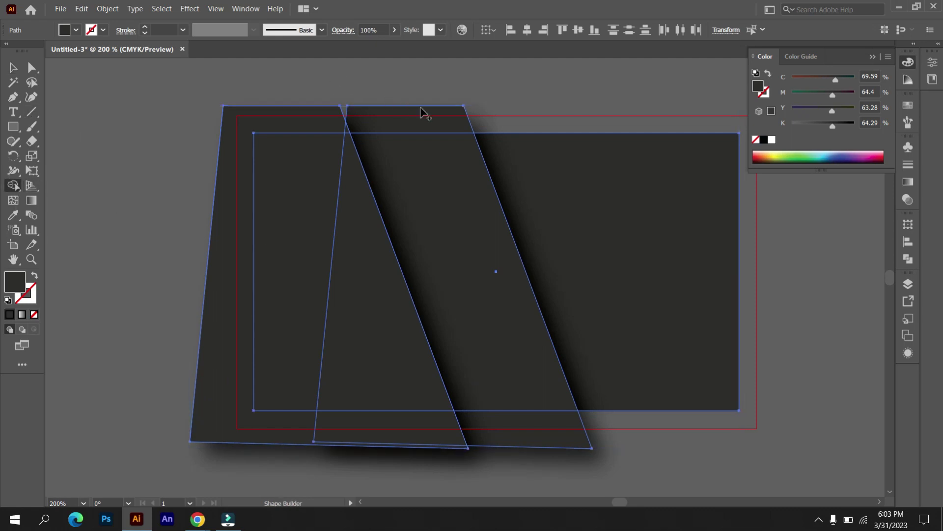
drag(420, 117, 278, 118)
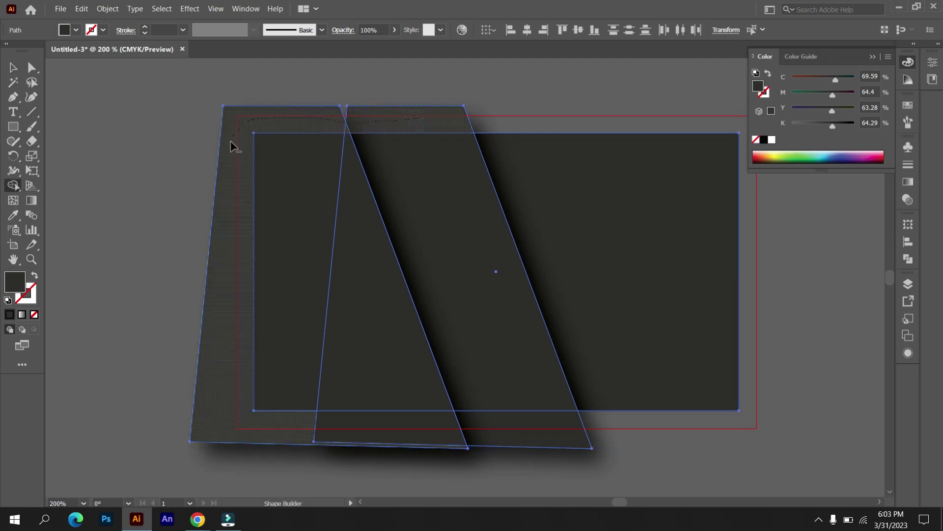
drag(231, 235, 230, 234)
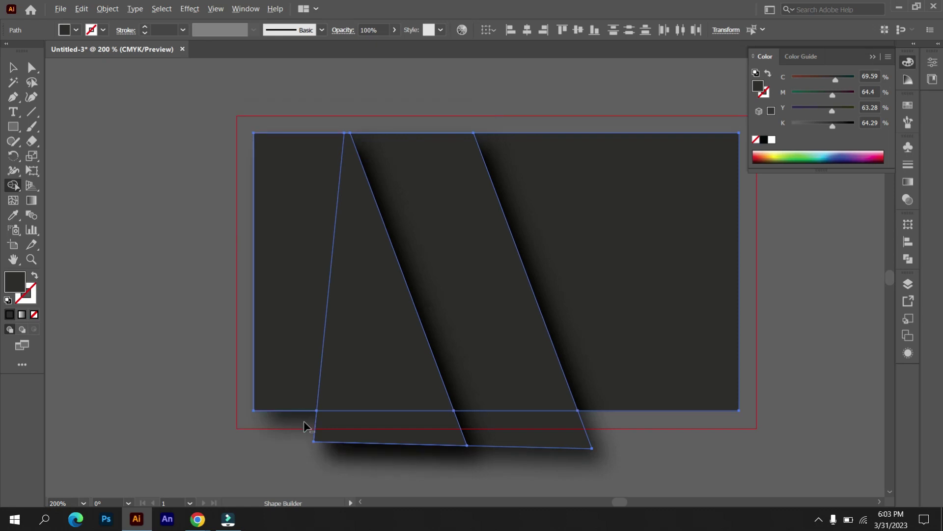
drag(507, 430, 426, 438)
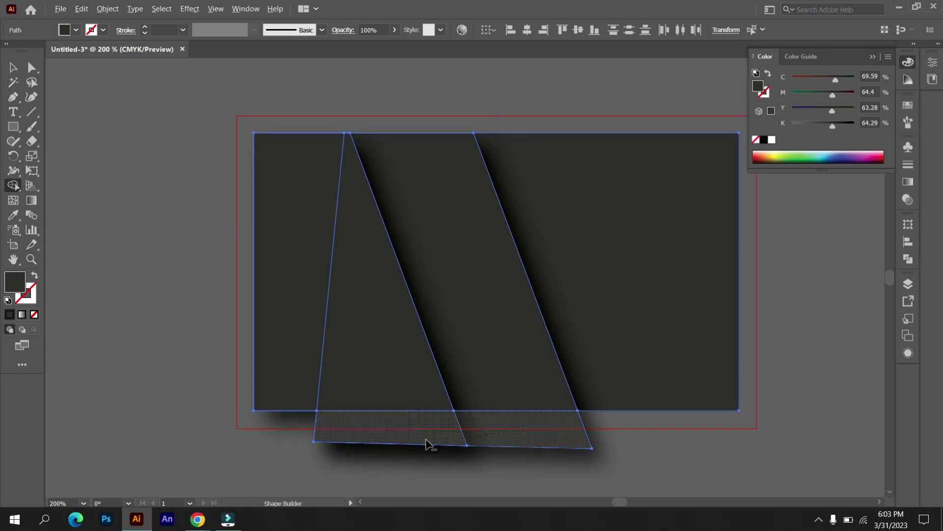
Shift the middle slanted shape left, then nudge it slightly right into place
key(v)
drag(459, 249, 399, 251)
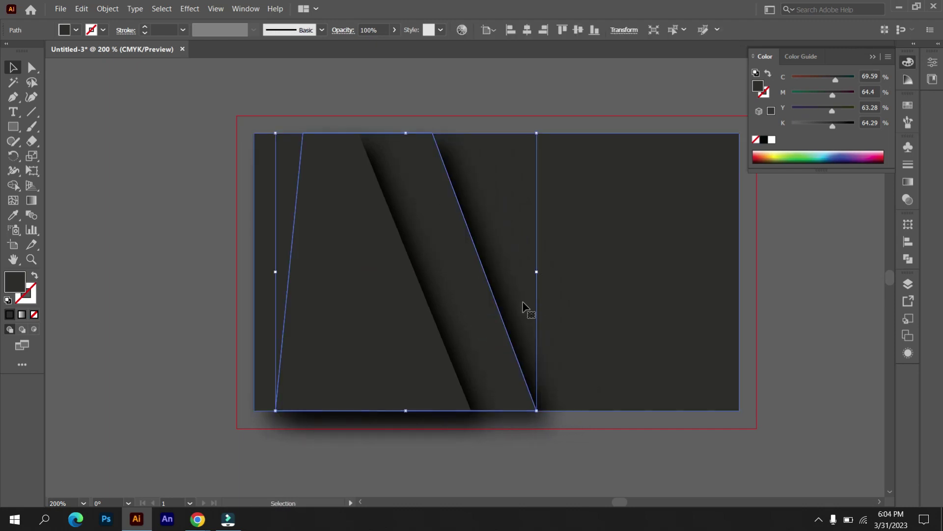
key(Right)
key(Right)
key(Right)
key(Right)
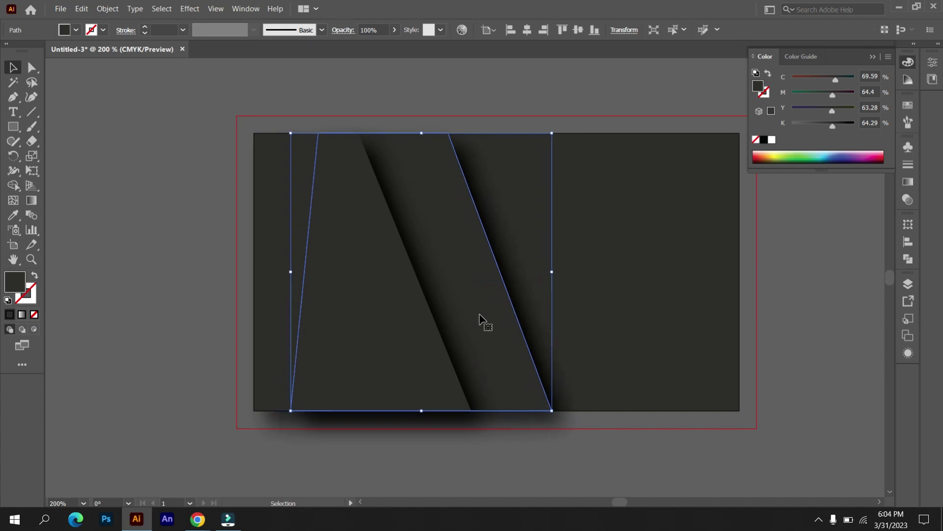
key(Right)
key(Right)
key(Right)
key(Right)
key(Right)
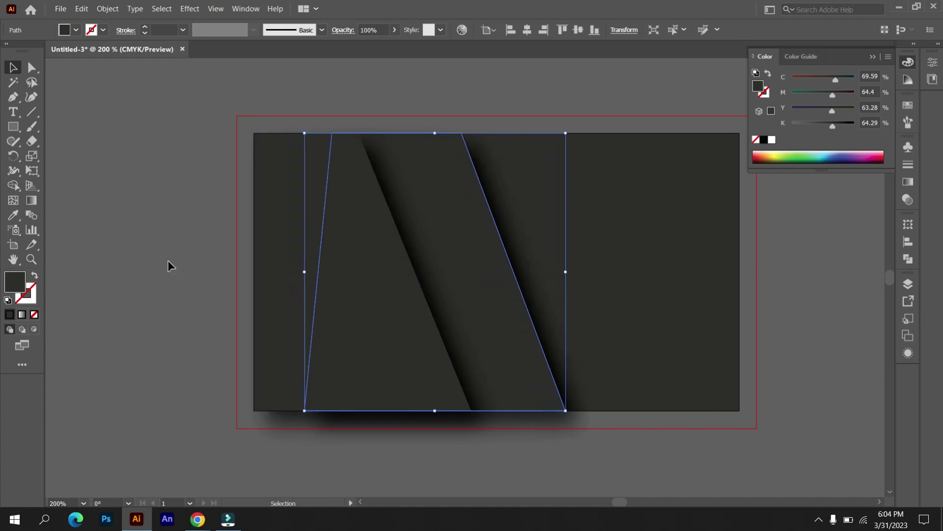
click(168, 262)
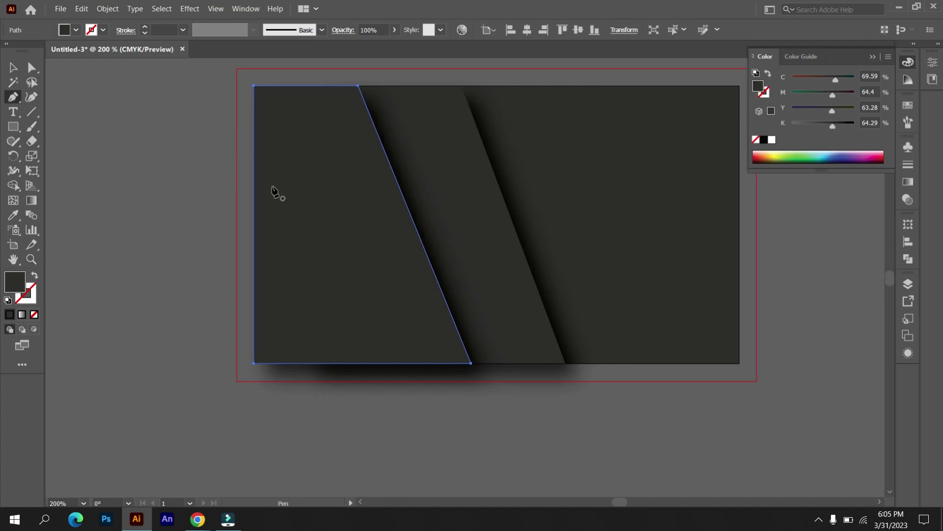
Draw a four-sided bar with a slanted right end on the card's left, filled red F90303
click(255, 178)
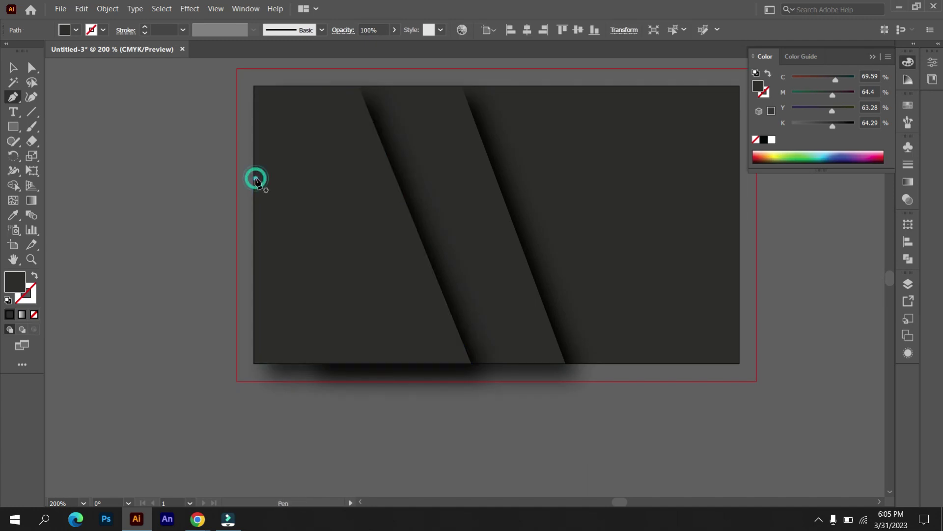
shift+click(424, 184)
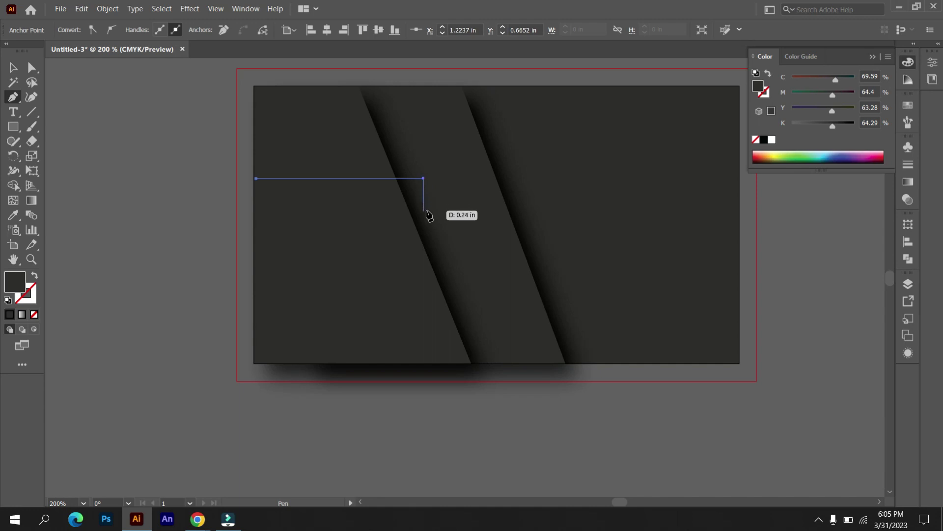
click(421, 207)
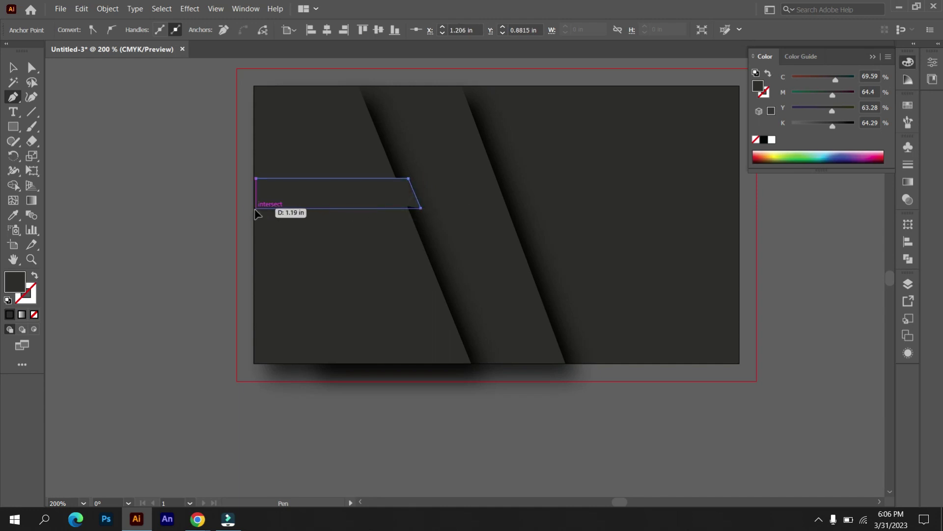
click(256, 211)
click(255, 179)
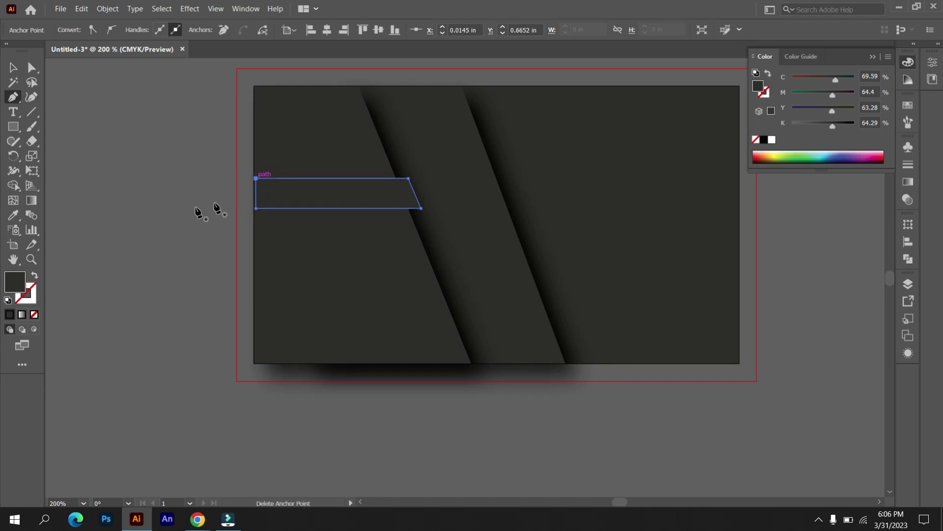
click(21, 279)
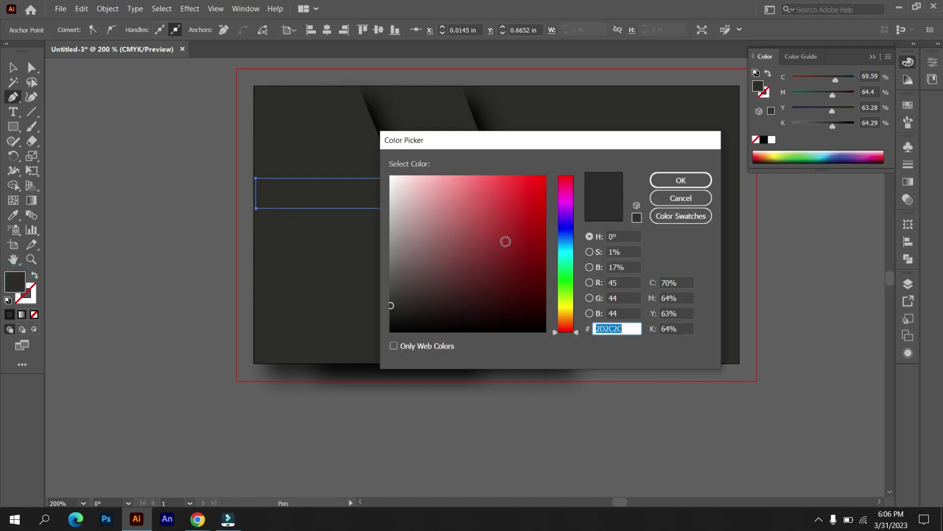
click(543, 178)
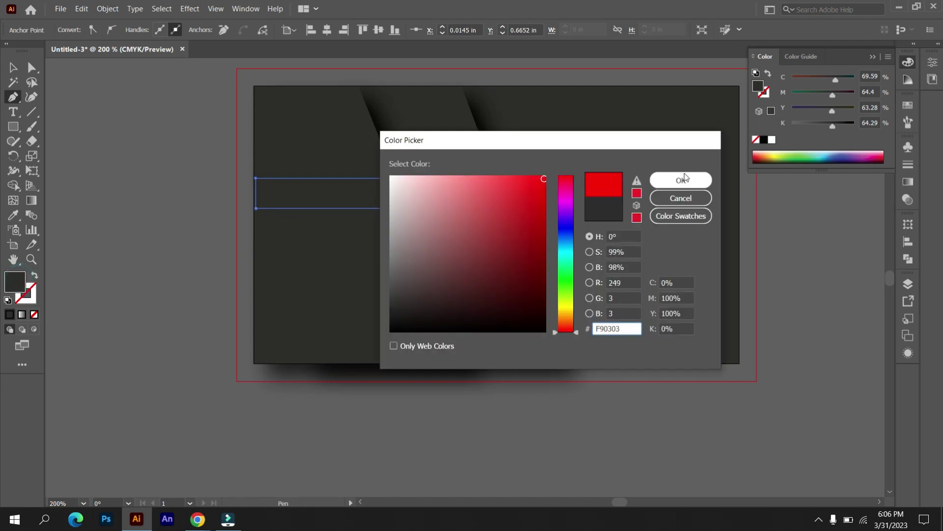
click(681, 180)
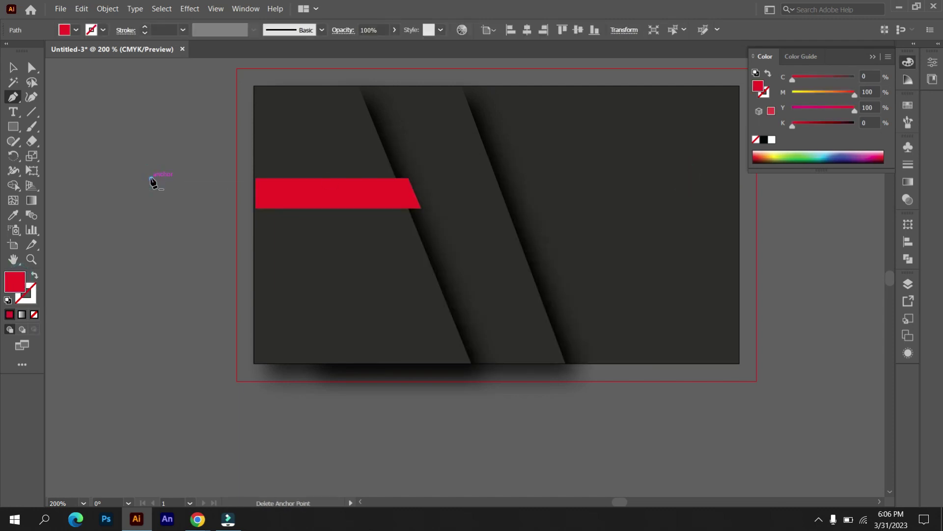
key(v)
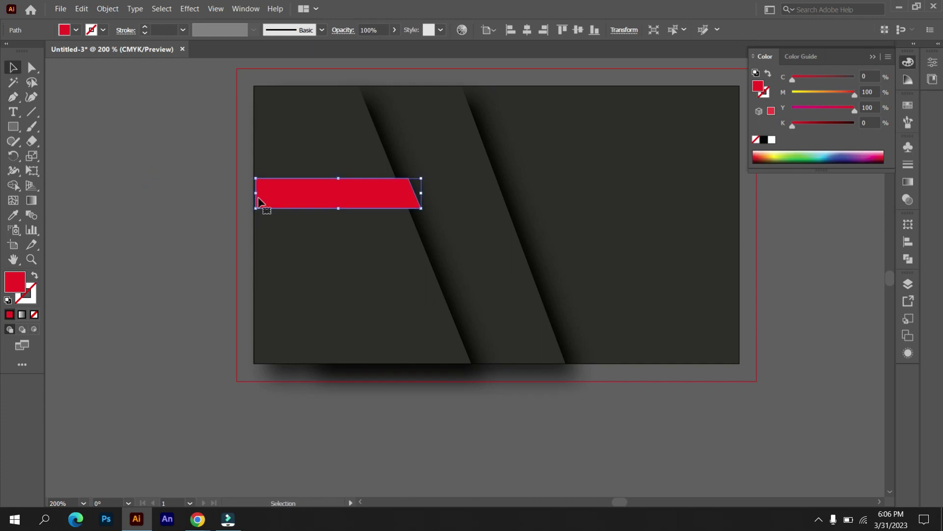
Stretch the red bar leftward to the card's left edge
drag(255, 195, 253, 195)
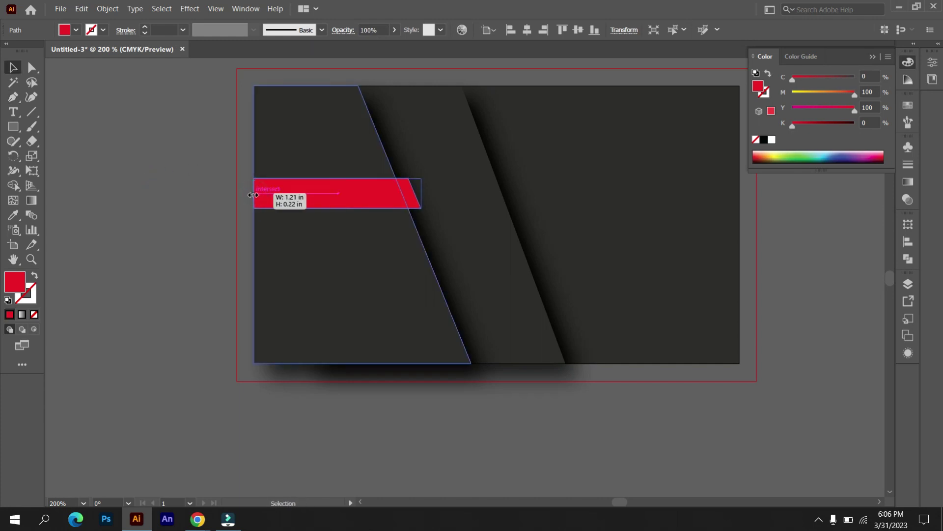
click(143, 178)
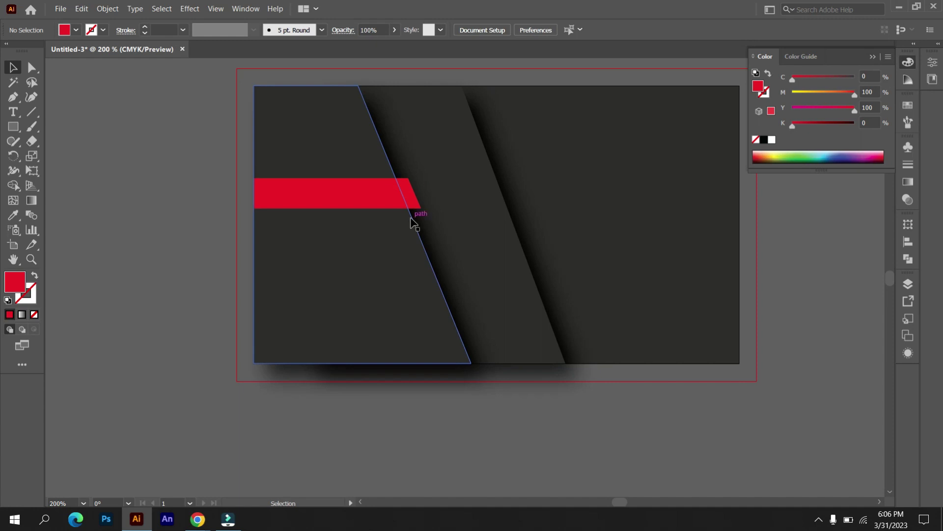
click(13, 102)
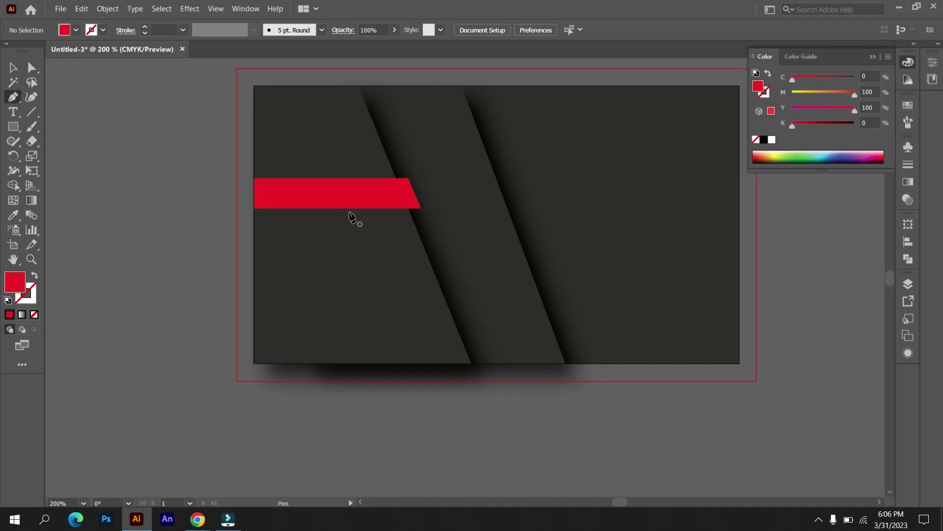
Draw a small fold triangle under the bar's slanted tip, filled darker red B70404
click(420, 209)
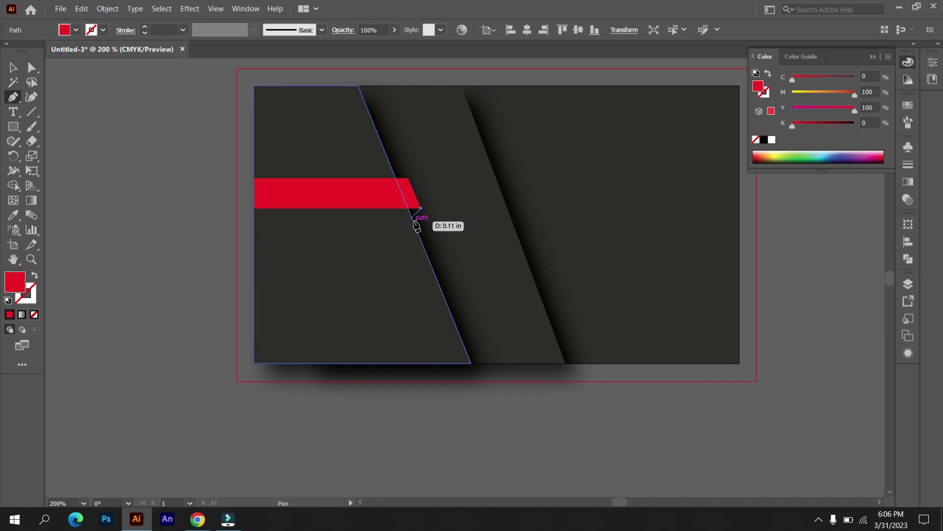
click(412, 219)
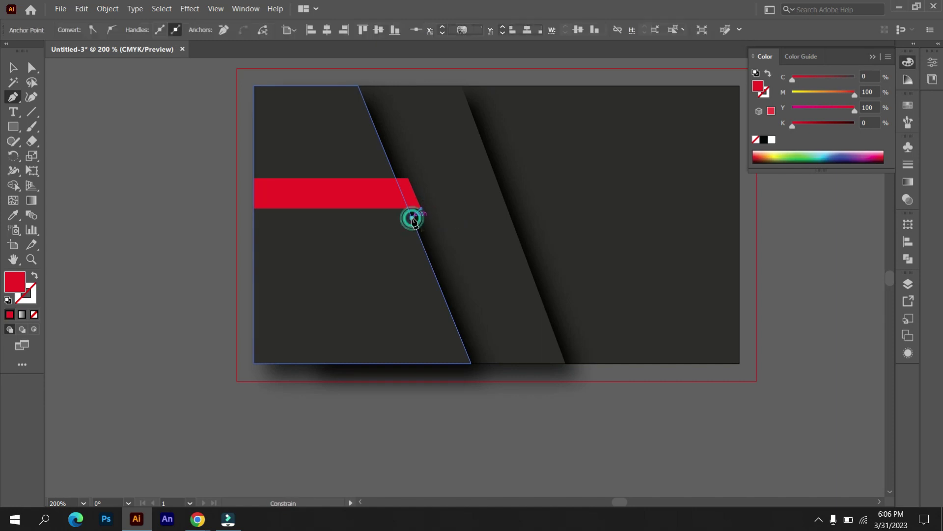
click(410, 212)
click(420, 209)
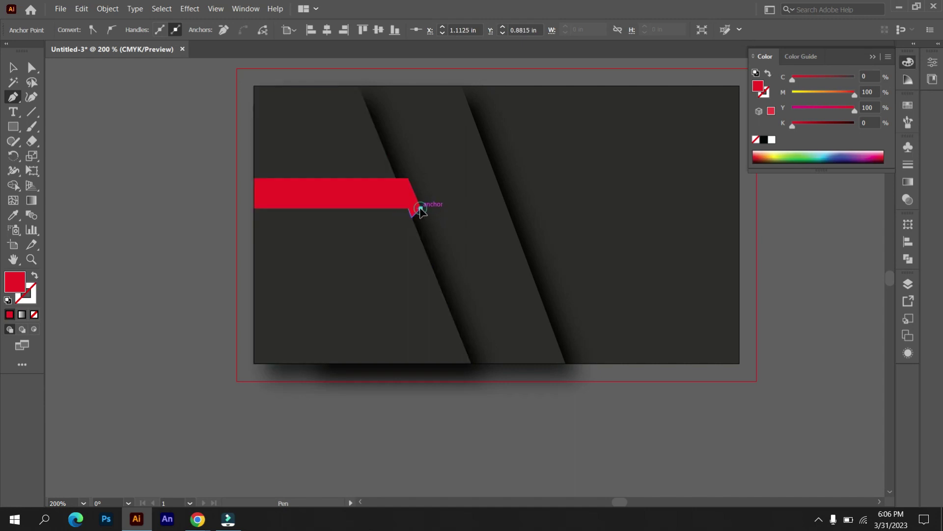
double_click(22, 284)
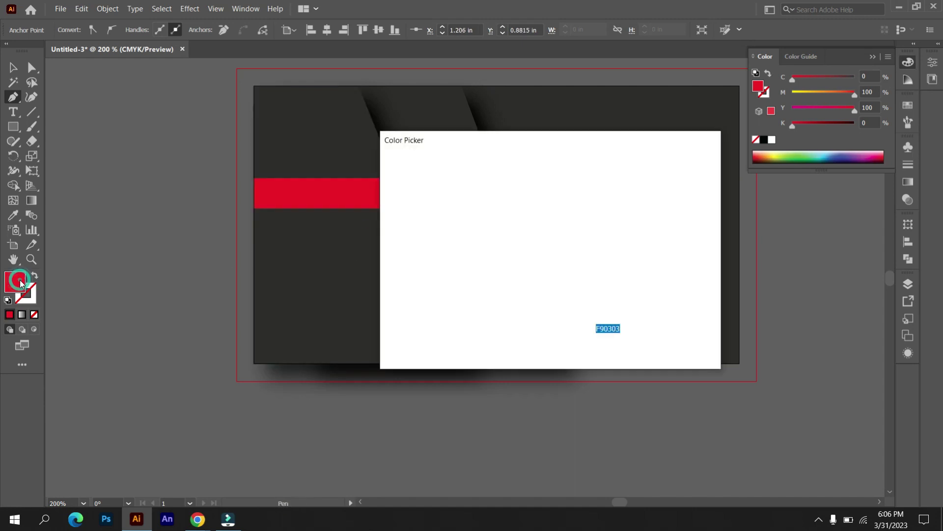
click(540, 219)
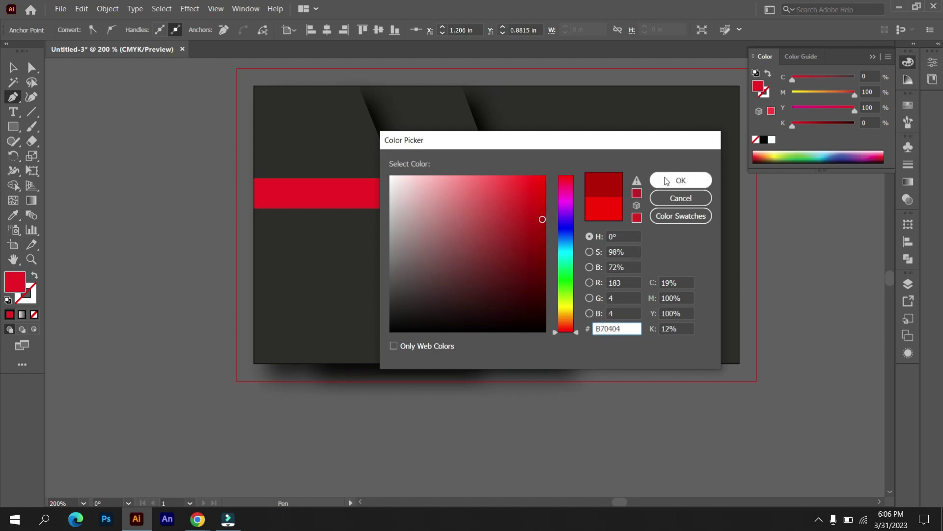
click(672, 180)
click(13, 67)
click(107, 123)
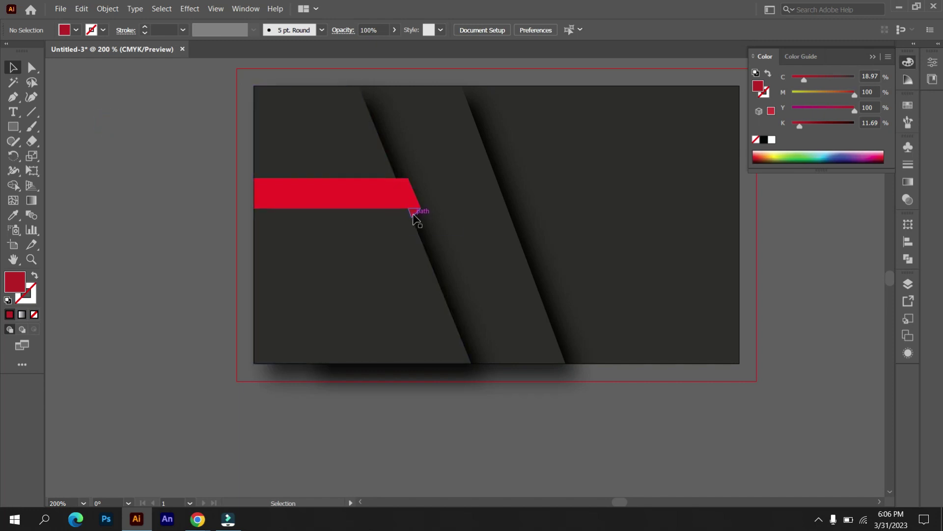
Group the red bar together with its fold triangle
click(413, 214)
shift+click(376, 196)
right_click(376, 195)
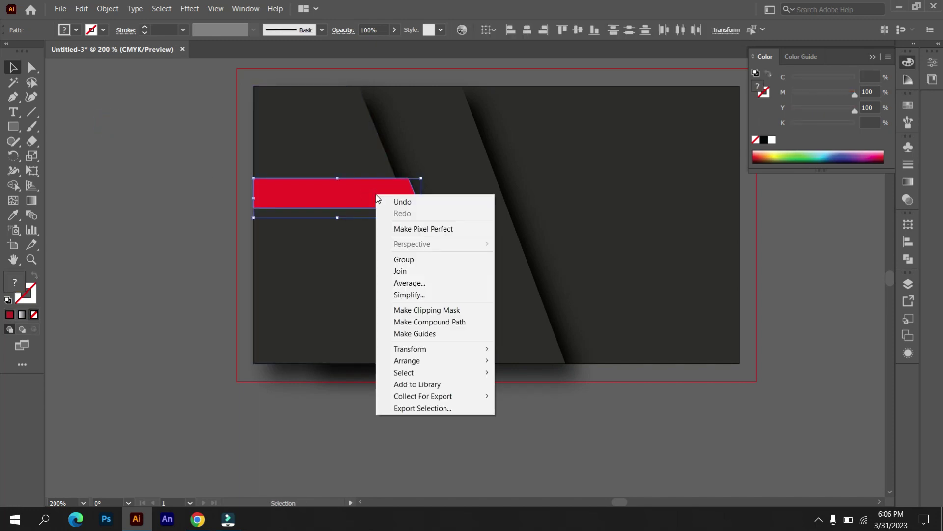
click(400, 260)
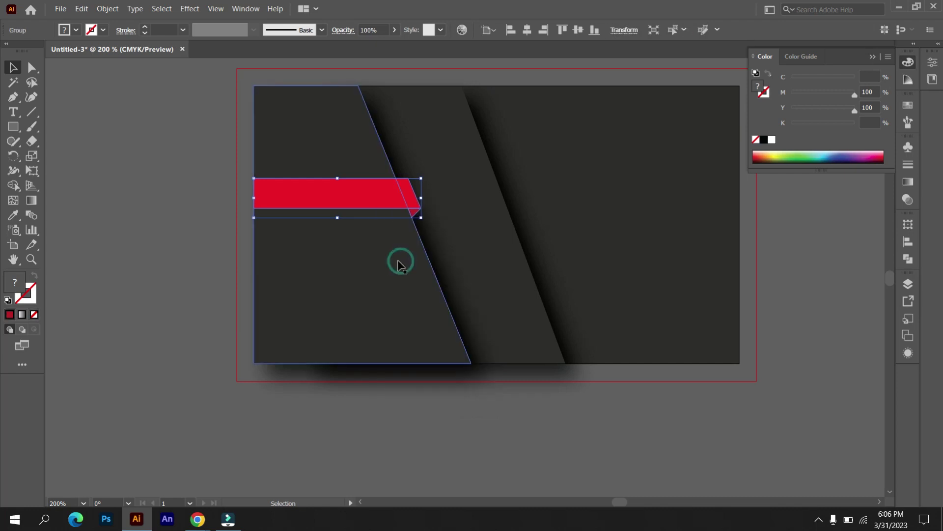
Copy the ribbon lower on the card, stretching it to the left edge and slightly longer right
alt+drag(363, 206, 382, 258)
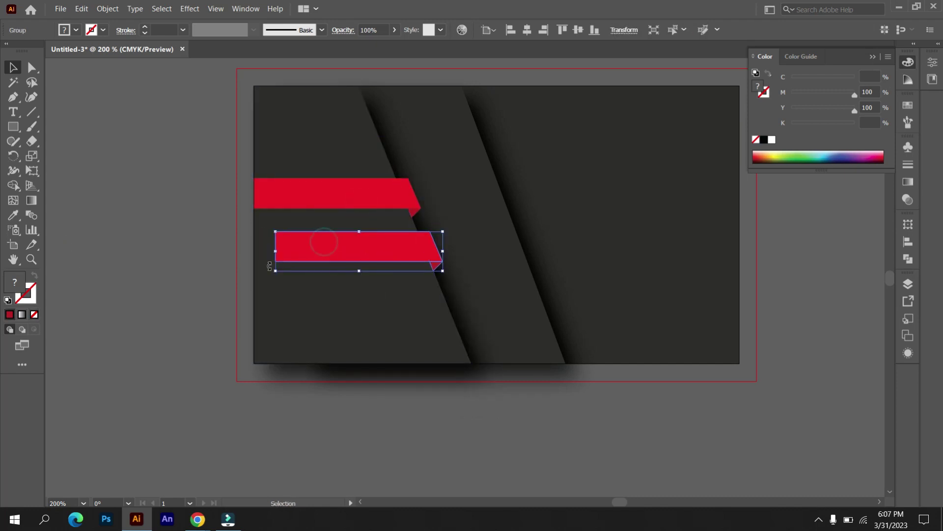
drag(275, 251, 254, 251)
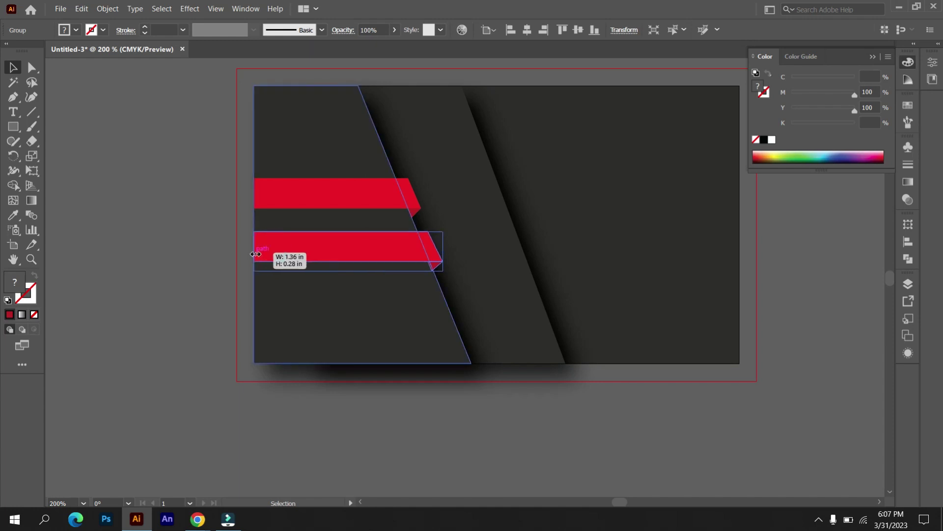
click(166, 253)
key(ctrl+plus)
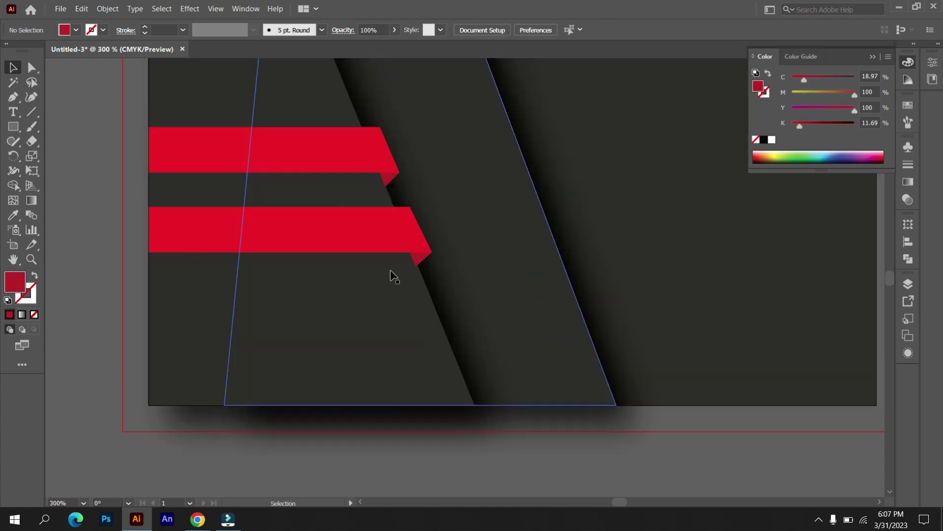
click(374, 236)
drag(438, 236, 440, 236)
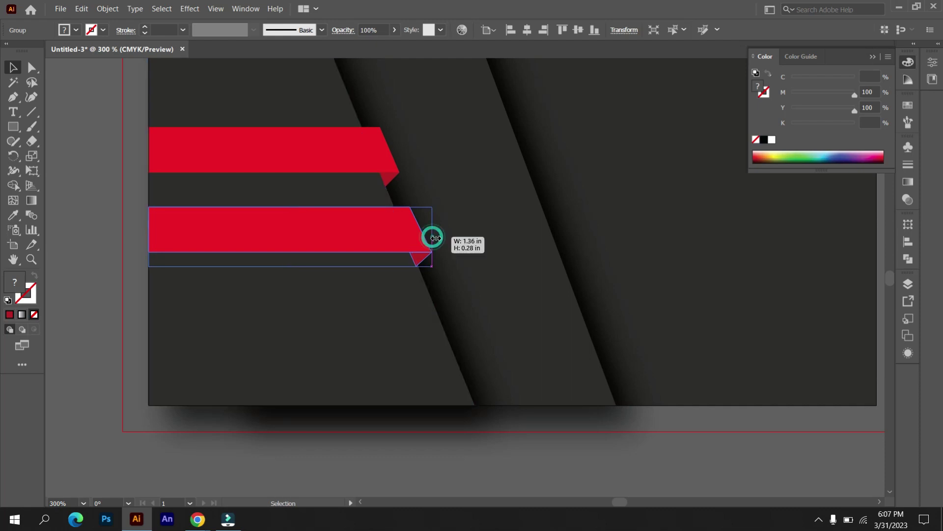
click(75, 270)
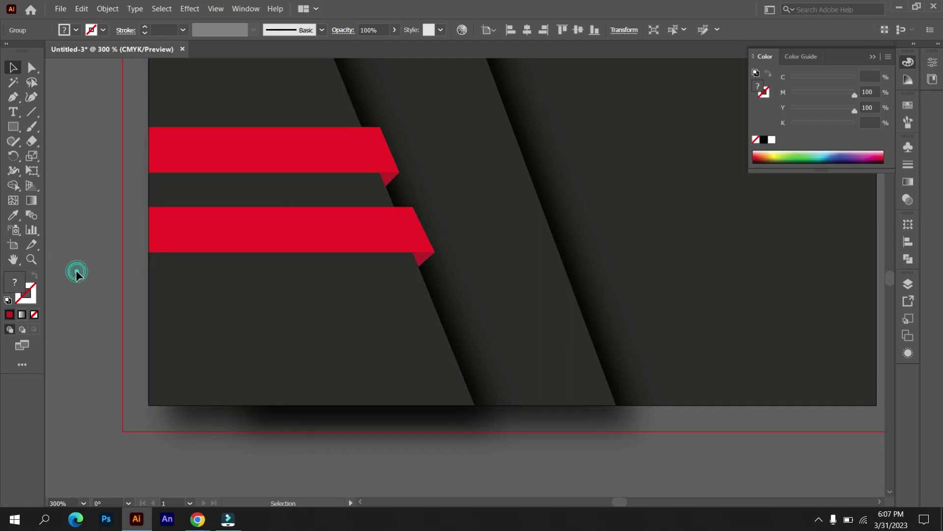
key(ctrl+minus)
Type MR KHAN on the upper ribbon and make the text white
click(354, 185)
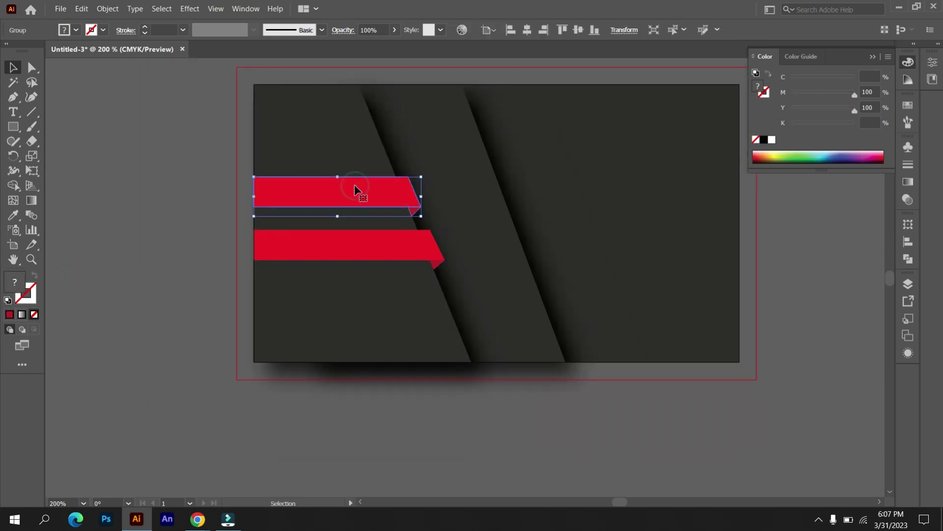
key(t)
click(268, 183)
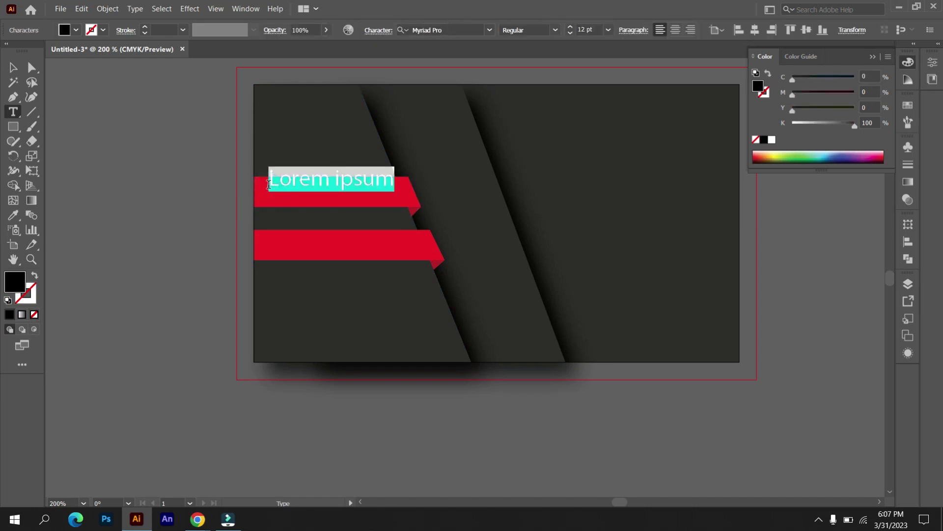
text(MR KHAN)
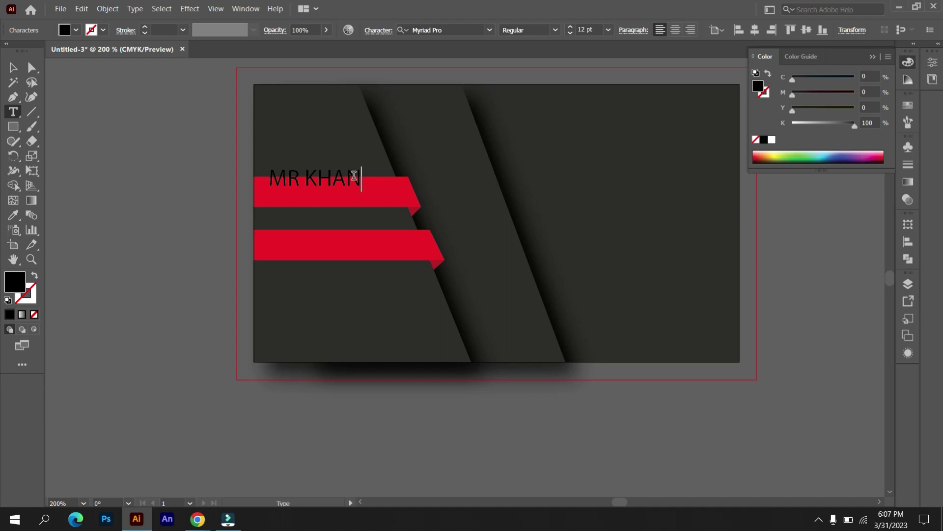
drag(358, 178, 268, 180)
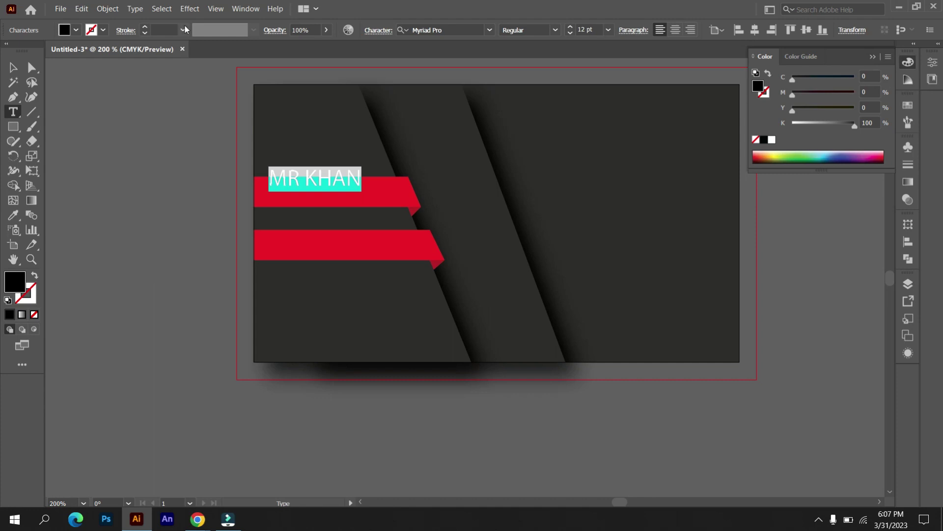
click(772, 140)
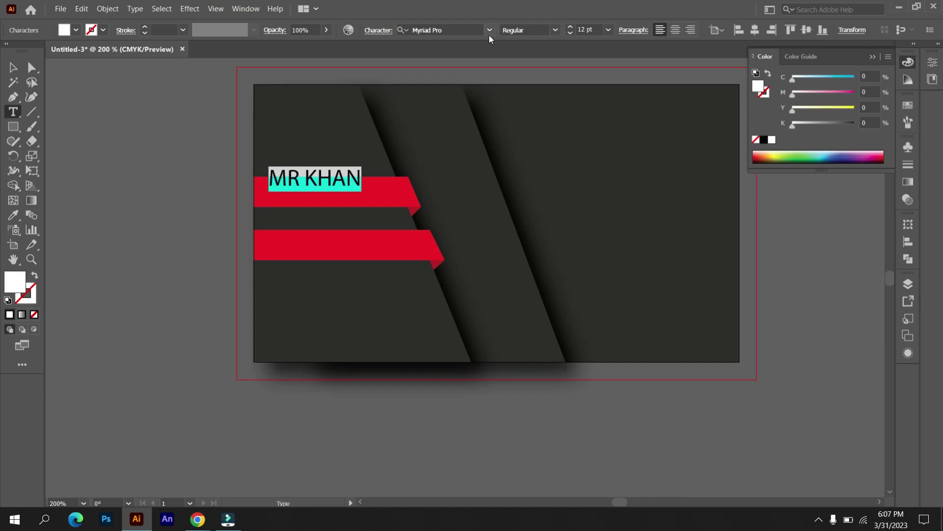
Set MR KHAN in Source Serif Variable and move it onto the upper red ribbon
click(489, 33)
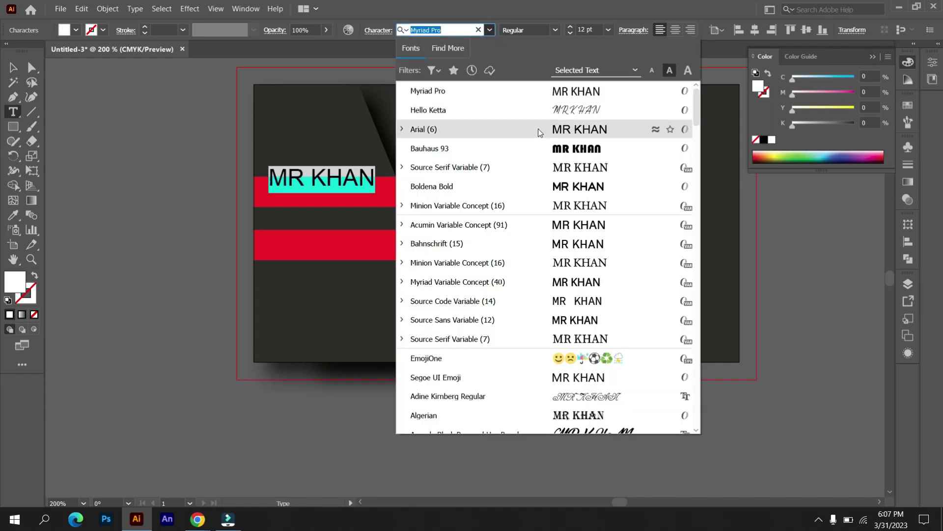
key(Down)
key(Down)
key(Down)
key(Up)
key(Up)
key(Up)
click(532, 168)
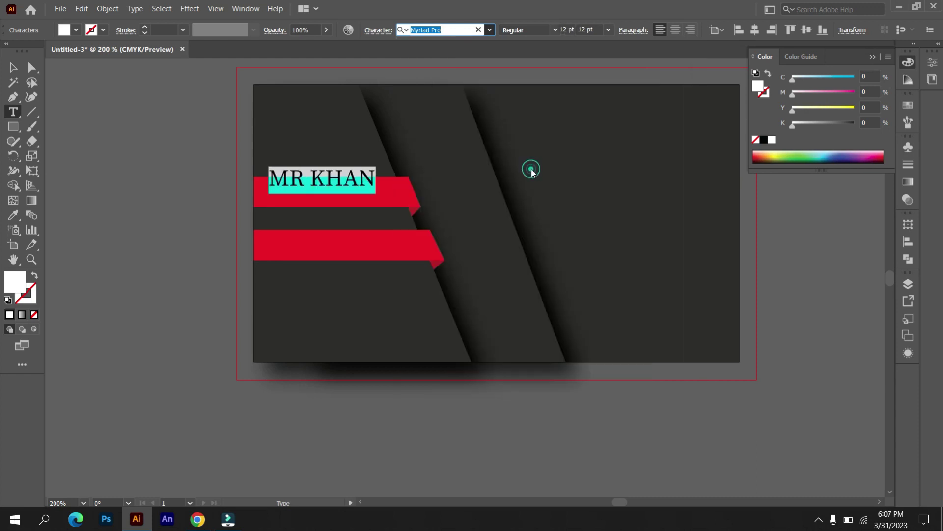
text(Source Serif Variable)
click(13, 67)
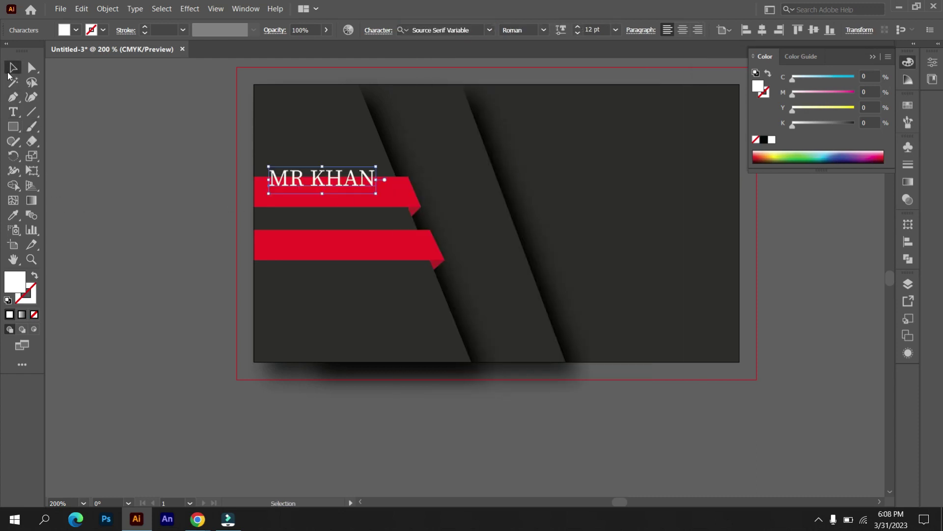
click(83, 139)
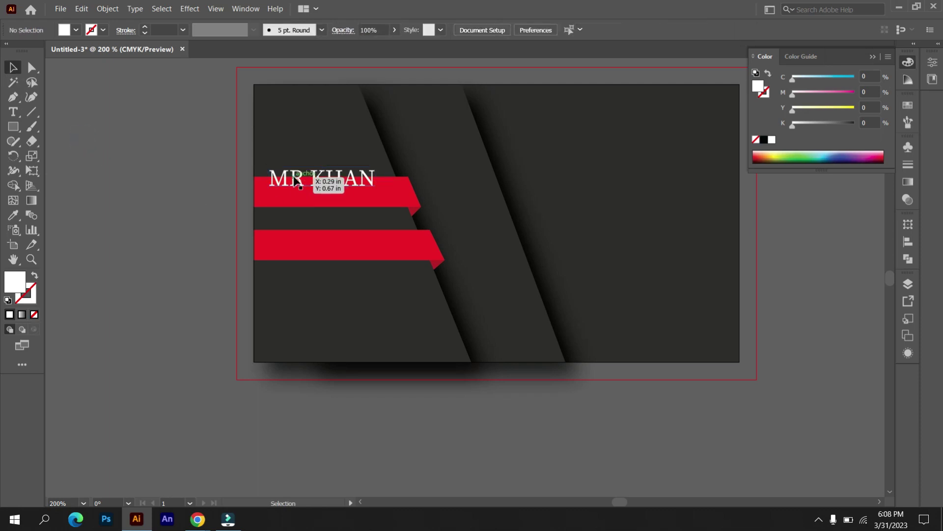
drag(294, 180, 303, 194)
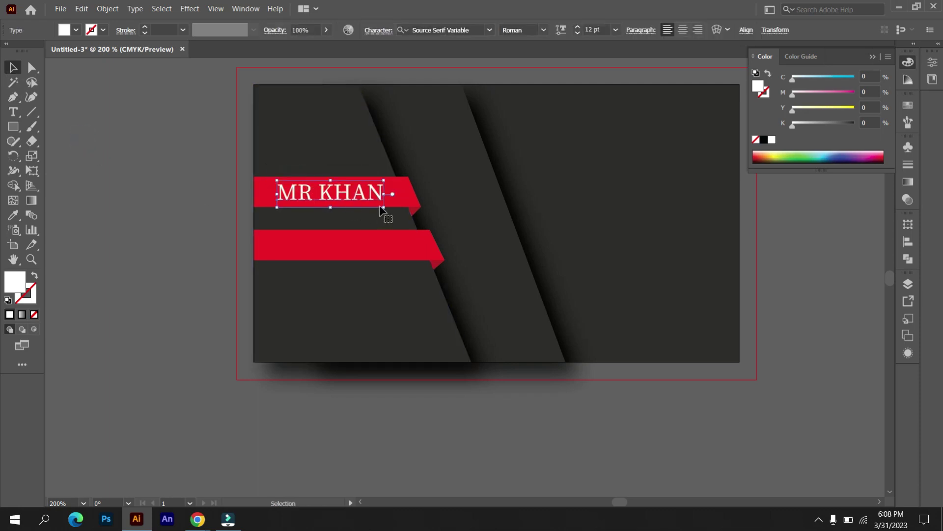
key(Escape)
Type GRAPHICS DESIGNER on the lower ribbon at 8 pt in white
click(153, 212)
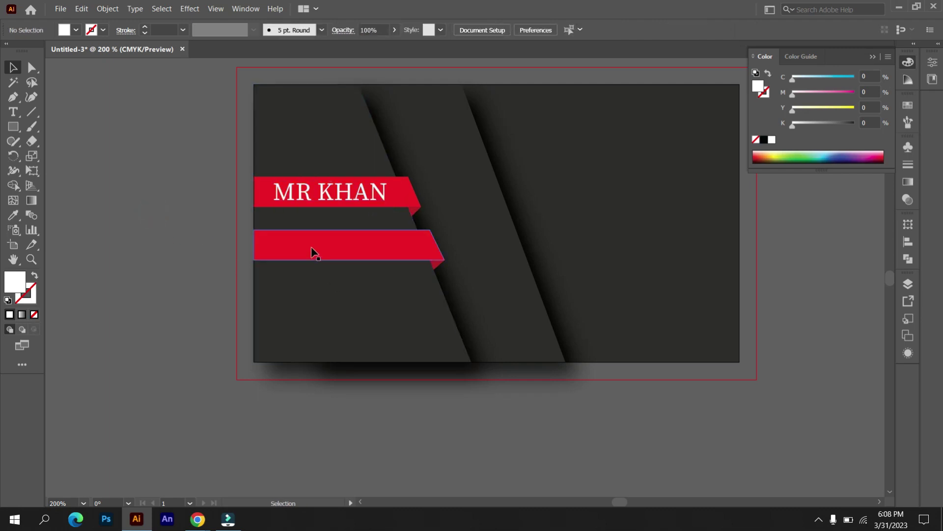
key(t)
click(290, 240)
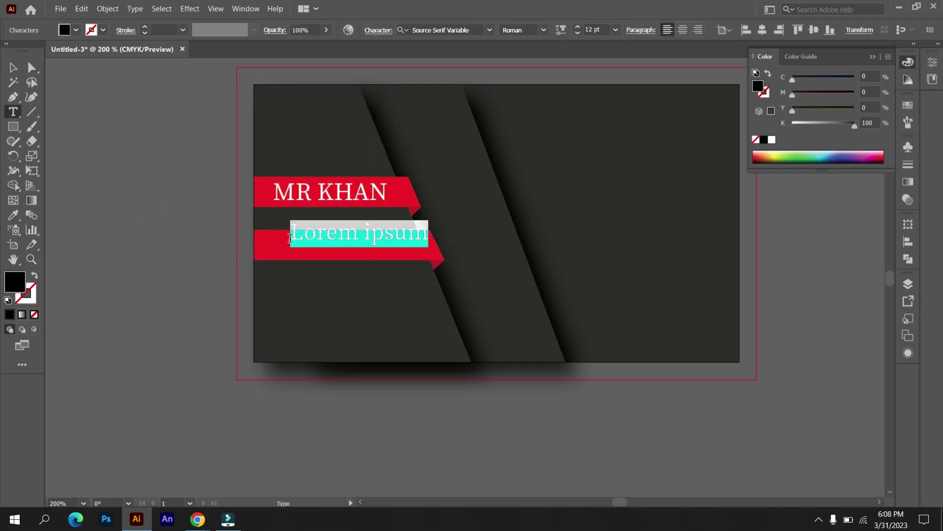
text(GRAPHICS )
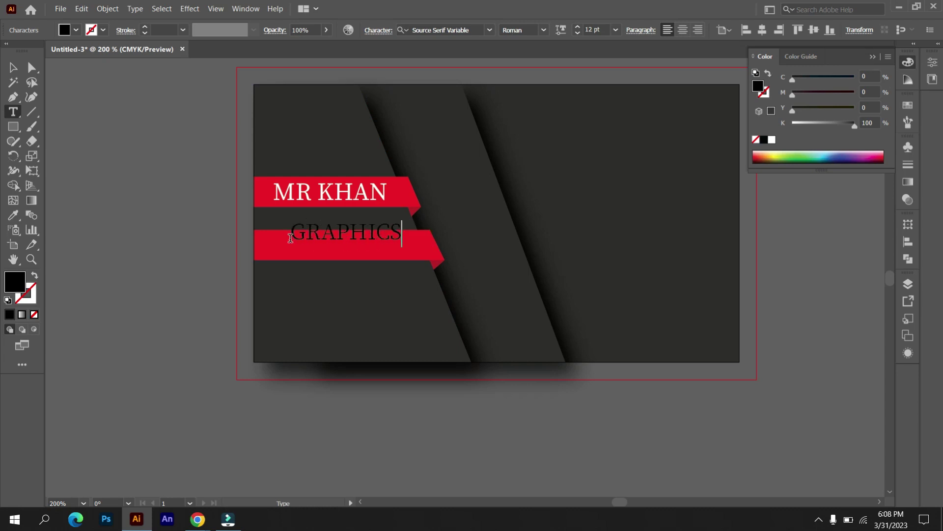
text(DESIGNER)
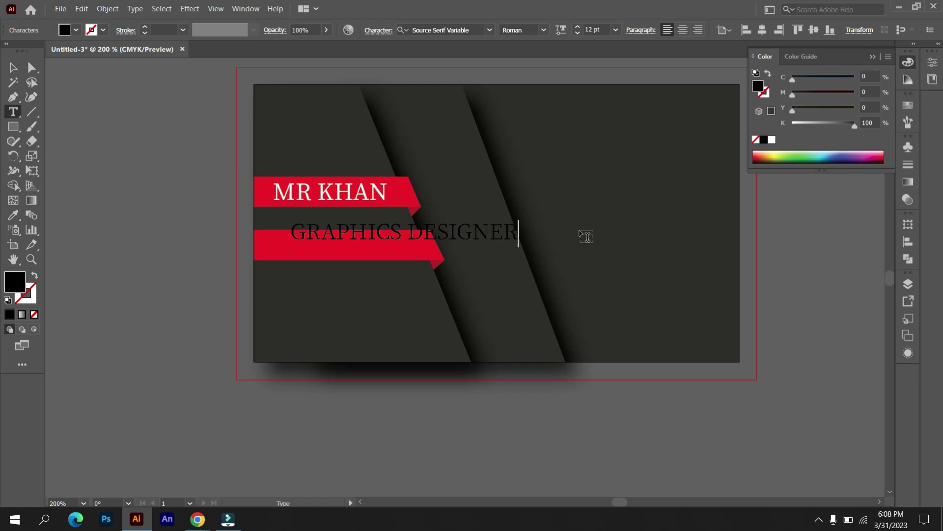
drag(517, 231, 288, 236)
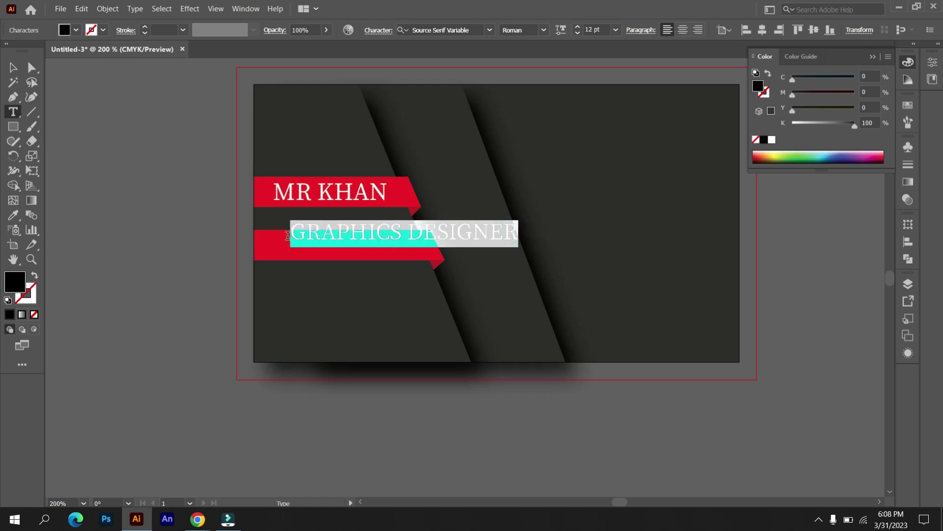
click(577, 33)
click(577, 33)
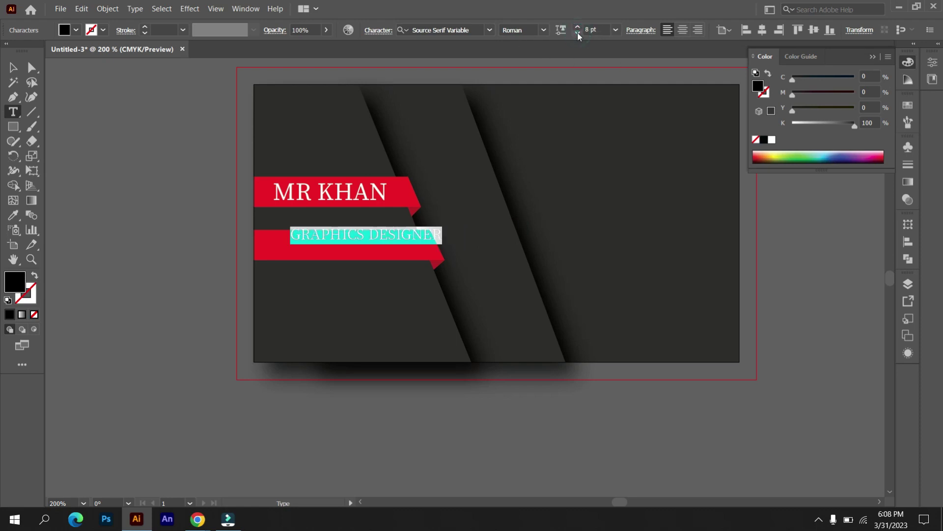
click(772, 141)
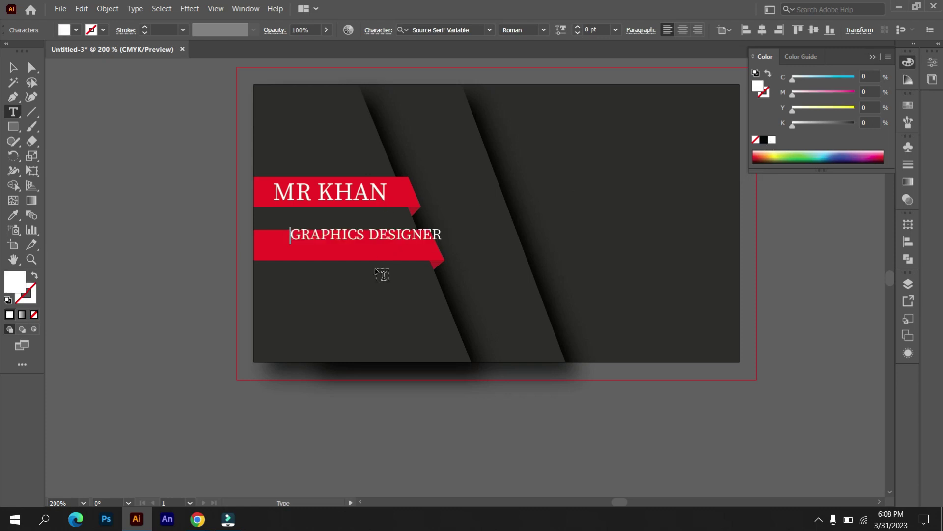
Move and enlarge the GRAPHICS DESIGNER text to fill the lower ribbon
click(12, 67)
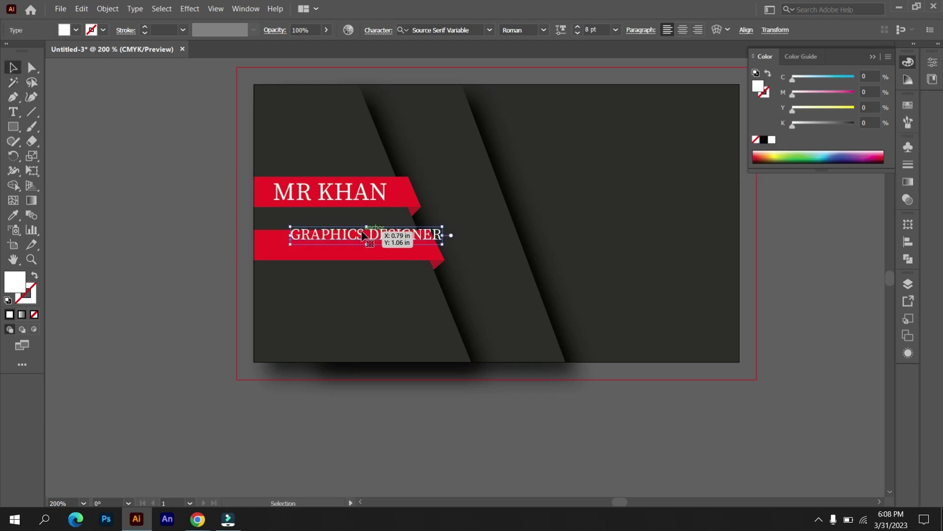
drag(360, 239, 339, 250)
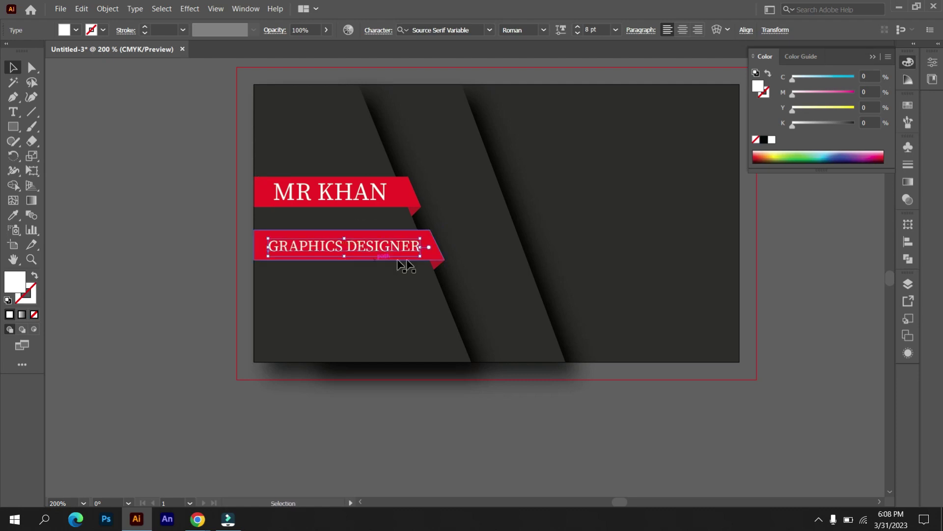
drag(418, 256, 427, 263)
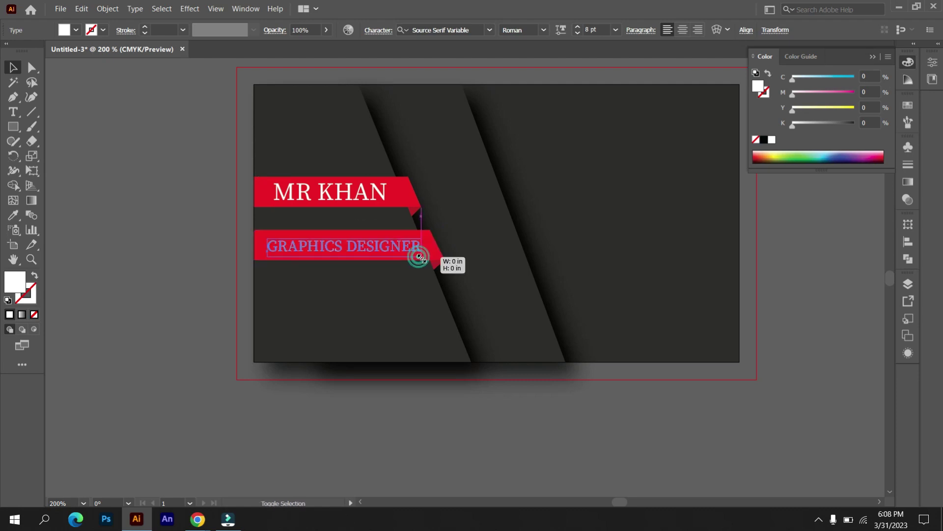
click(118, 204)
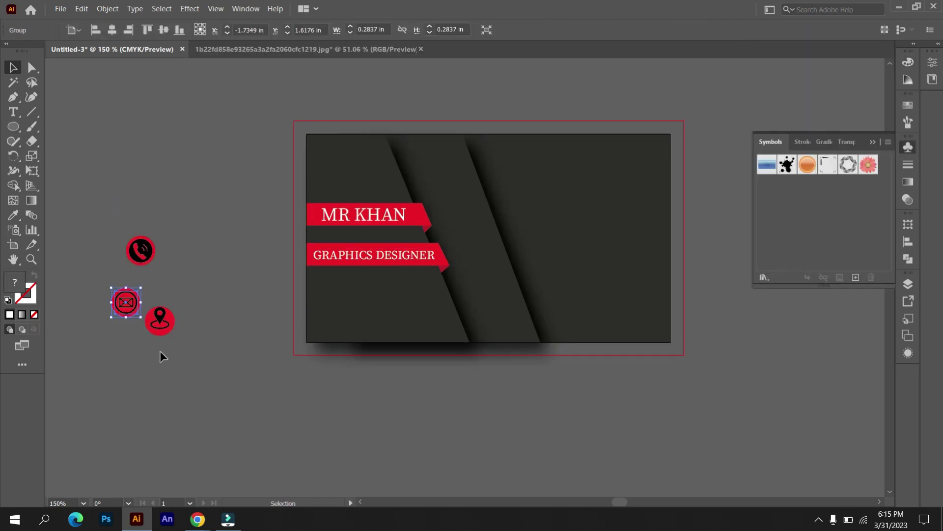
Move the envelope icon onto the card, with the phone icon stacked above it
click(163, 356)
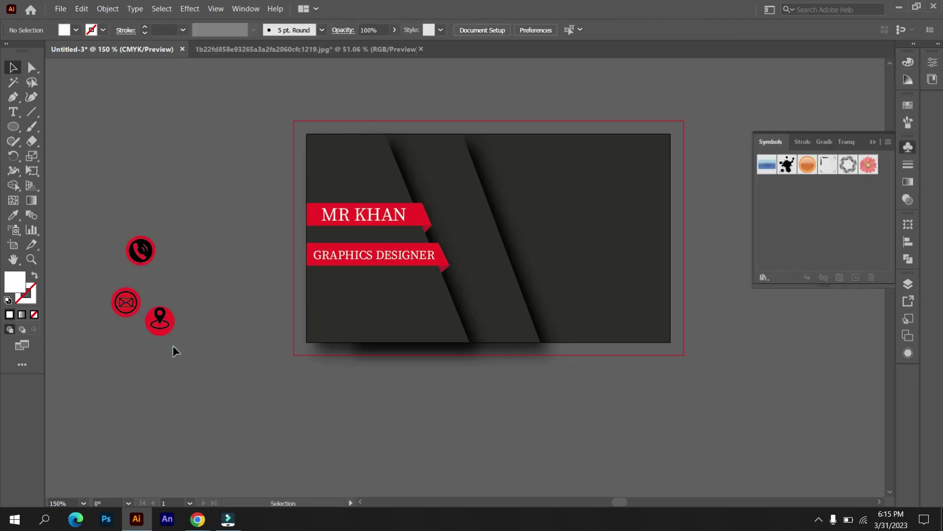
click(164, 322)
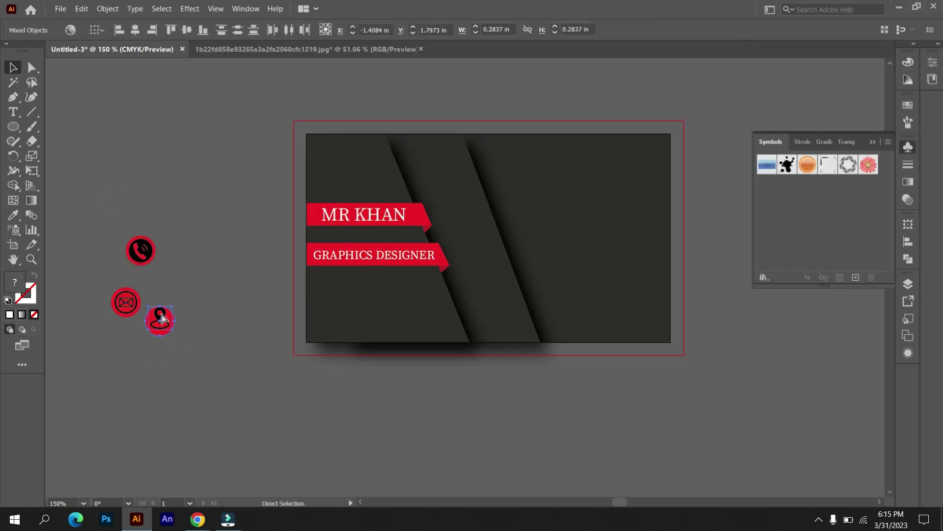
click(191, 379)
drag(126, 302, 486, 238)
mouse_move(140, 251)
mouse_down()
mouse_move(471, 229)
mouse_move(472, 212)
mouse_up()
Shrink the envelope icon slightly and place a matching smaller location pin below it
click(486, 237)
drag(501, 253, 498, 249)
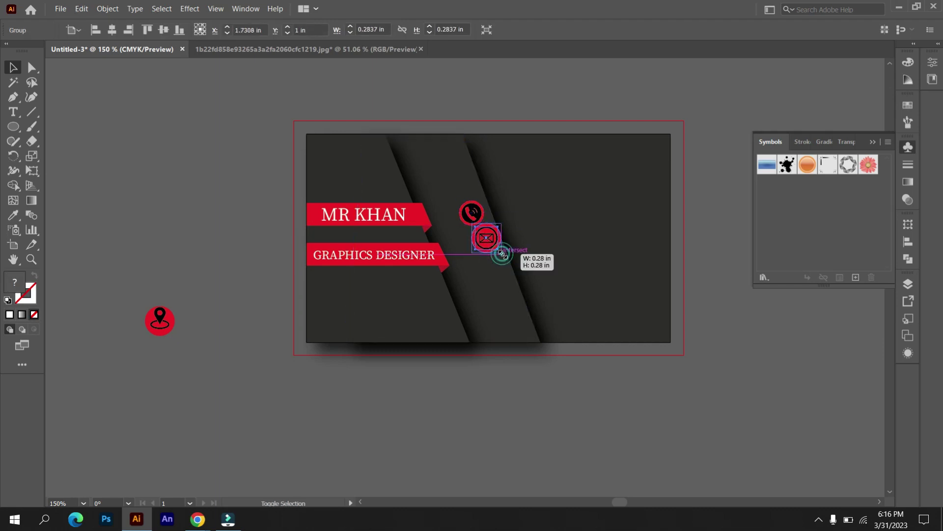
click(474, 439)
click(172, 322)
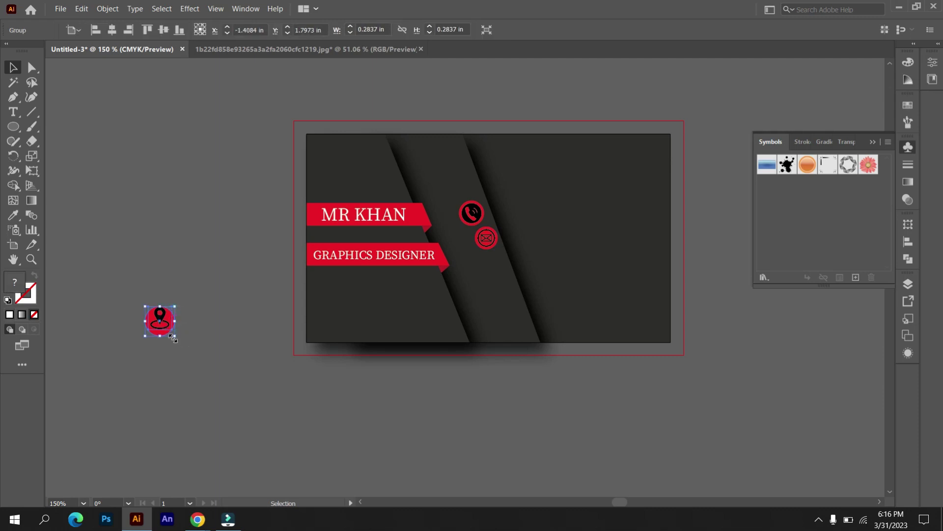
drag(173, 338, 495, 271)
click(178, 382)
Start a 12 pt phone-number text line beside the phone icon
key(t)
click(498, 206)
click(577, 27)
click(577, 27)
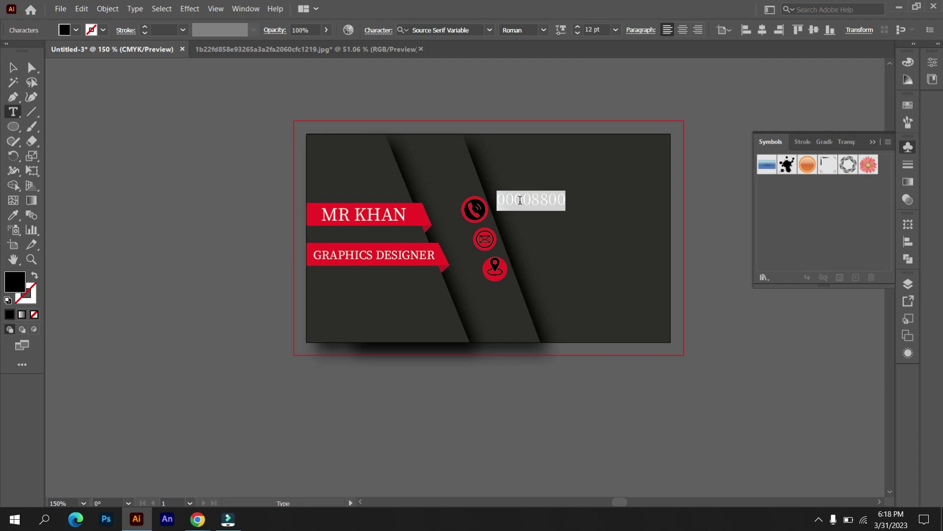
Type a white 'Gmail.com' line beside the envelope icon
click(531, 236)
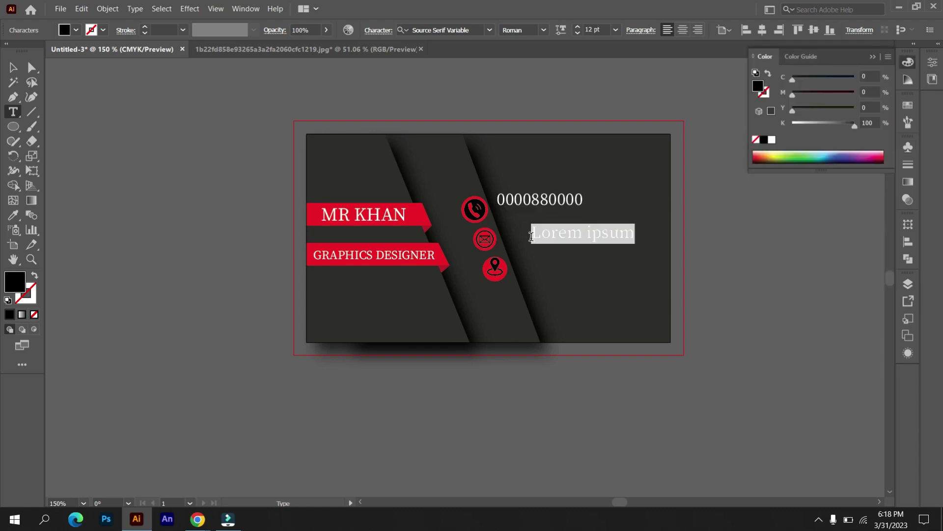
text(Gmail)
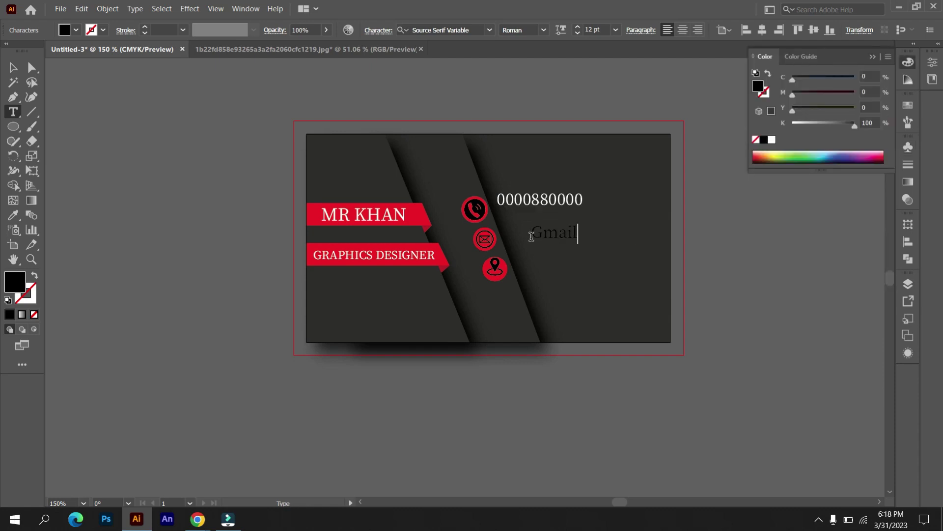
text(.com)
drag(615, 231, 532, 229)
click(772, 140)
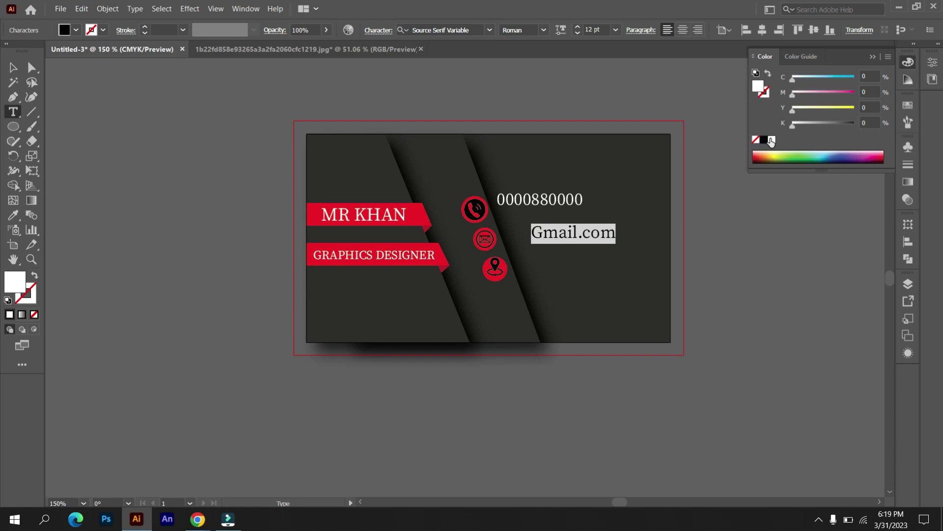
key(BackSpace)
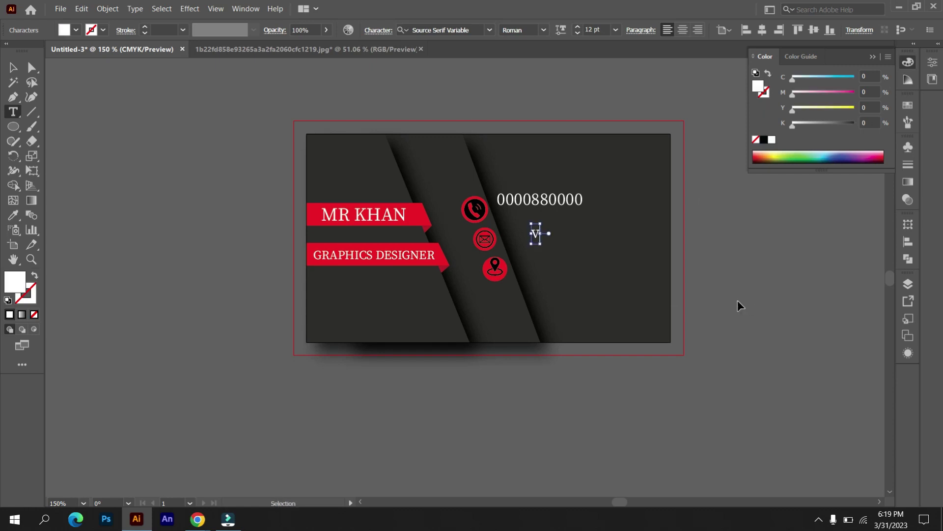
key(ctrl+z)
Nudge the Gmail.com line closer to the envelope and start a text line beside the pin
click(7, 70)
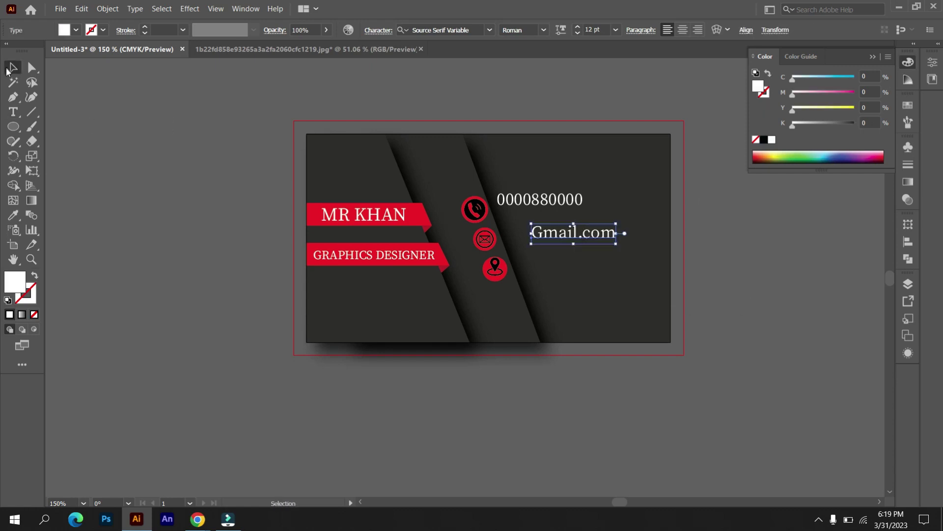
drag(558, 241, 536, 243)
click(220, 273)
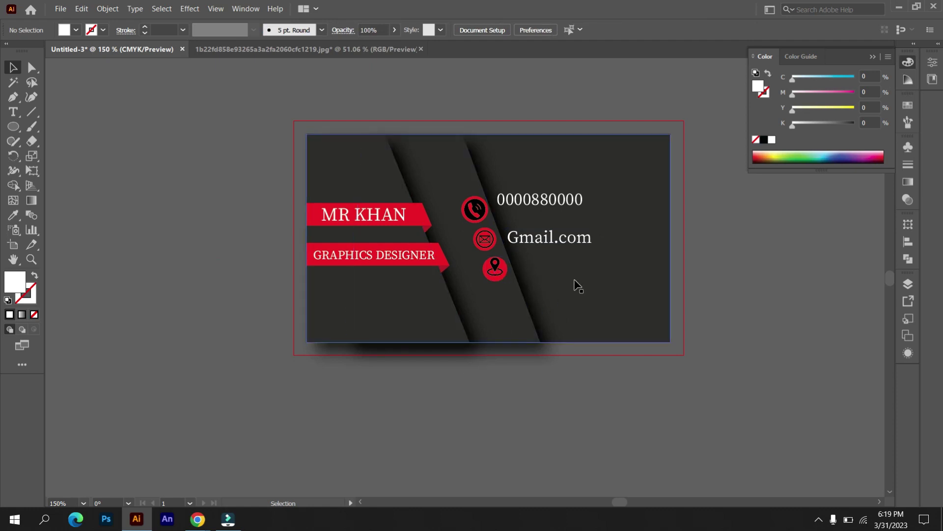
key(t)
click(526, 260)
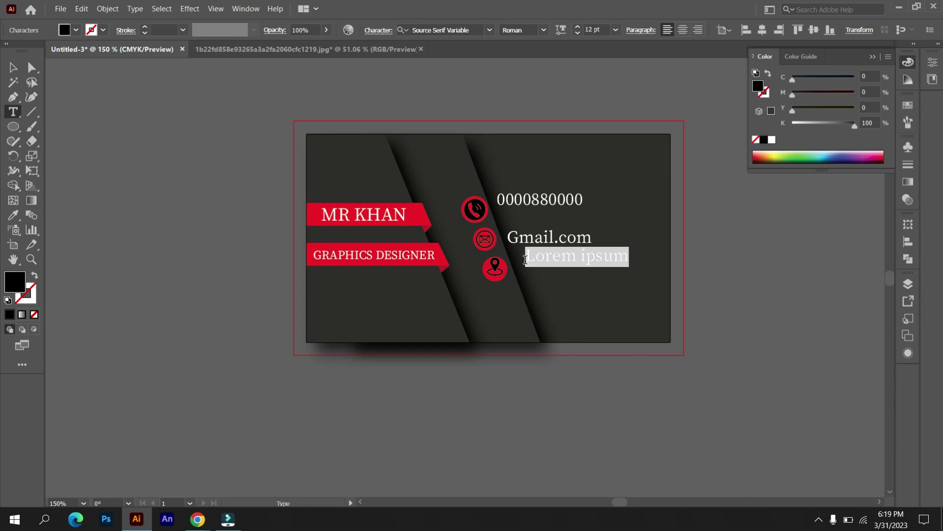
Type the two-line address beside the location pin and colour it white
text(pakistan si)
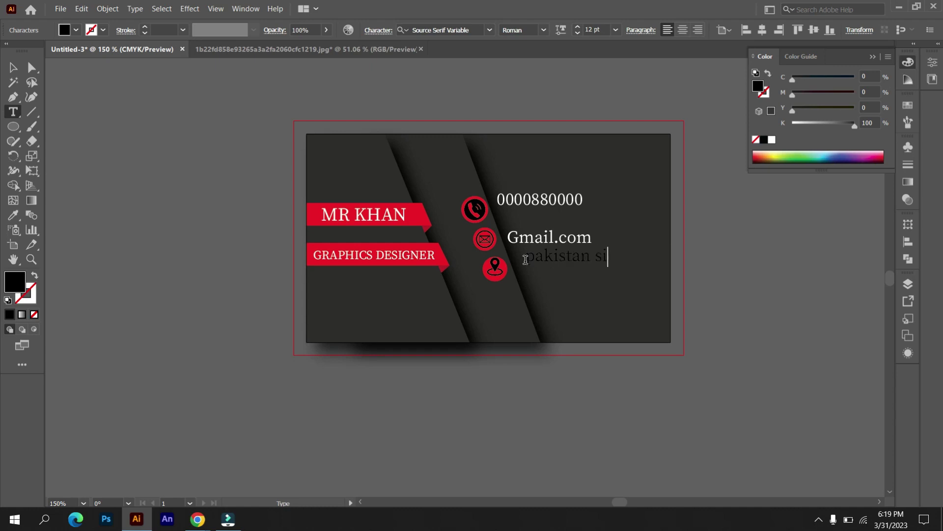
text(nawa)
key(BackSpace)
key(BackSpace)
key(BackSpace)
text(wab)
drag(618, 278, 524, 252)
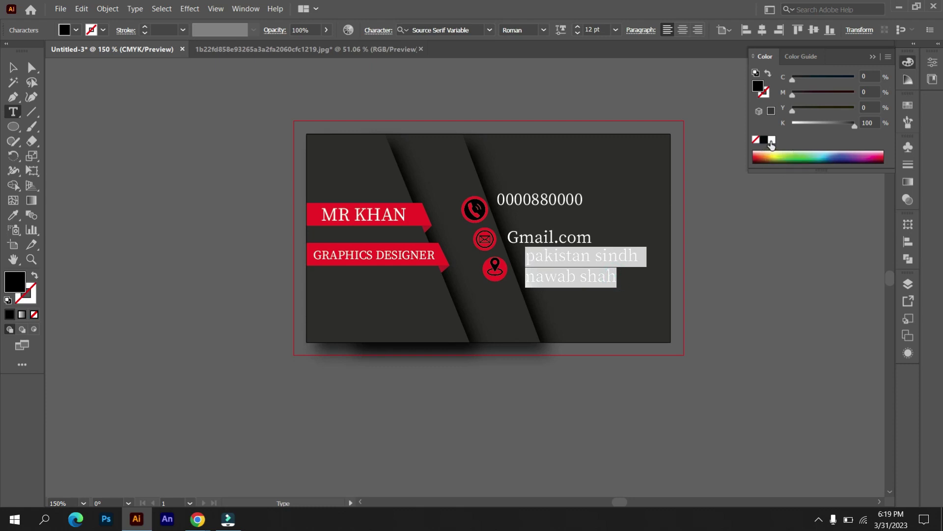
click(772, 140)
click(13, 67)
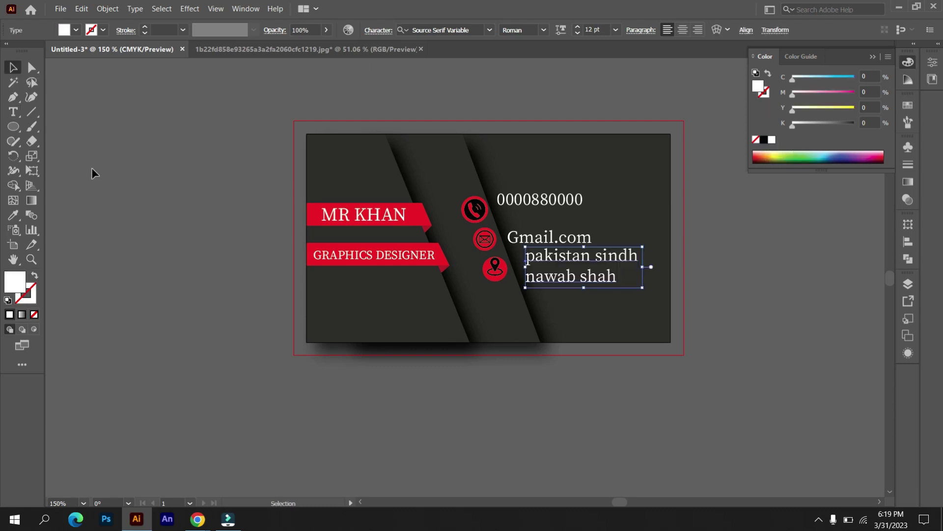